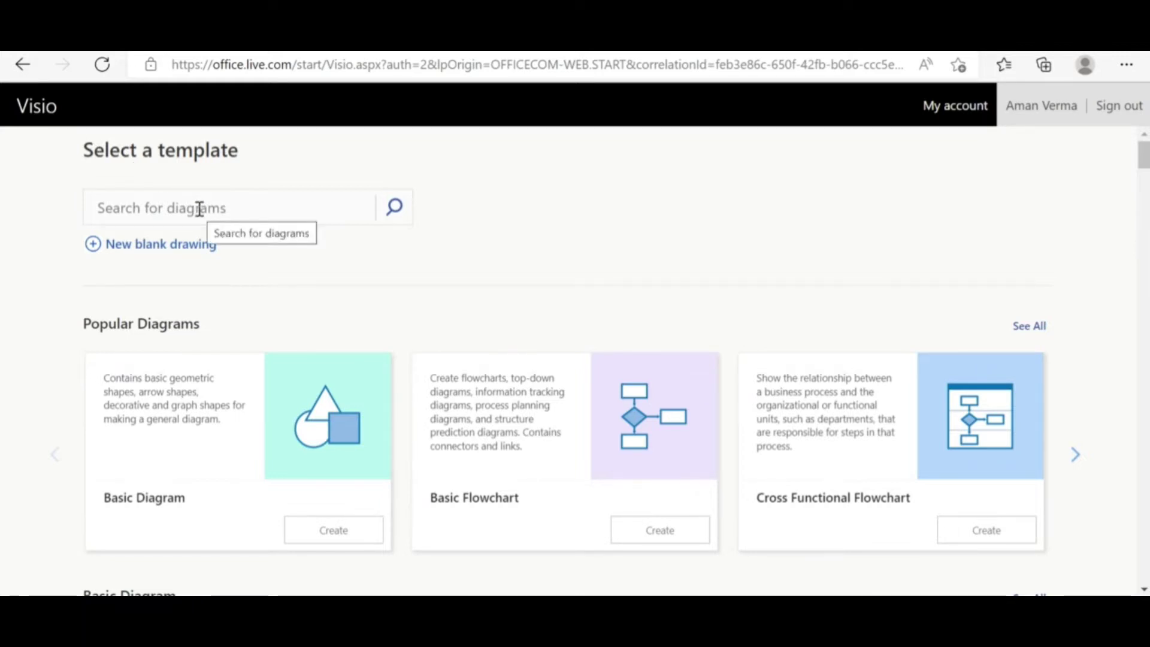
Search the templates for 'Use' and create a new UML Use Case diagram
{"action": "left_click", "coordinate": [221, 206]}
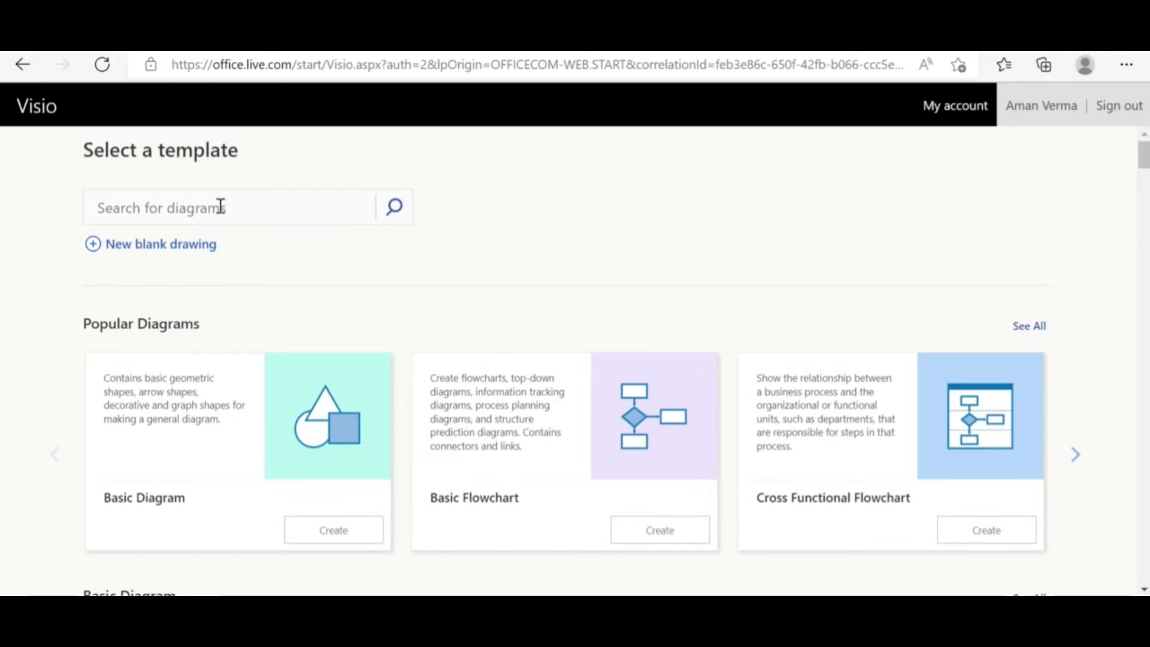
{"action": "type", "text": "Use"}
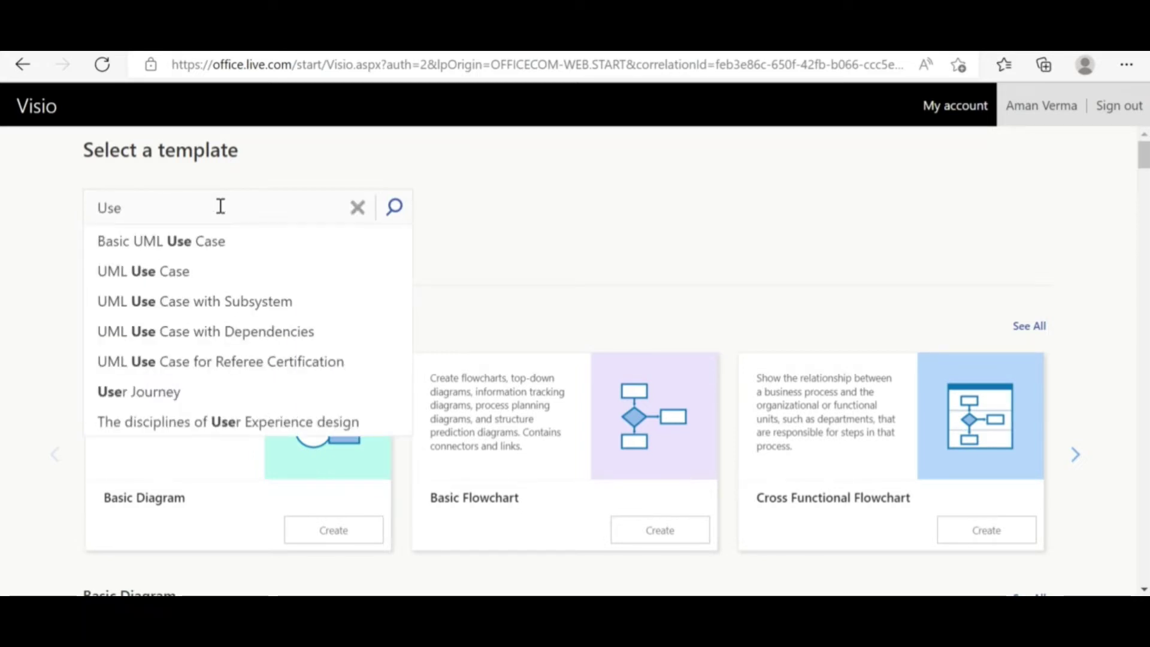
{"action": "left_click", "coordinate": [154, 272]}
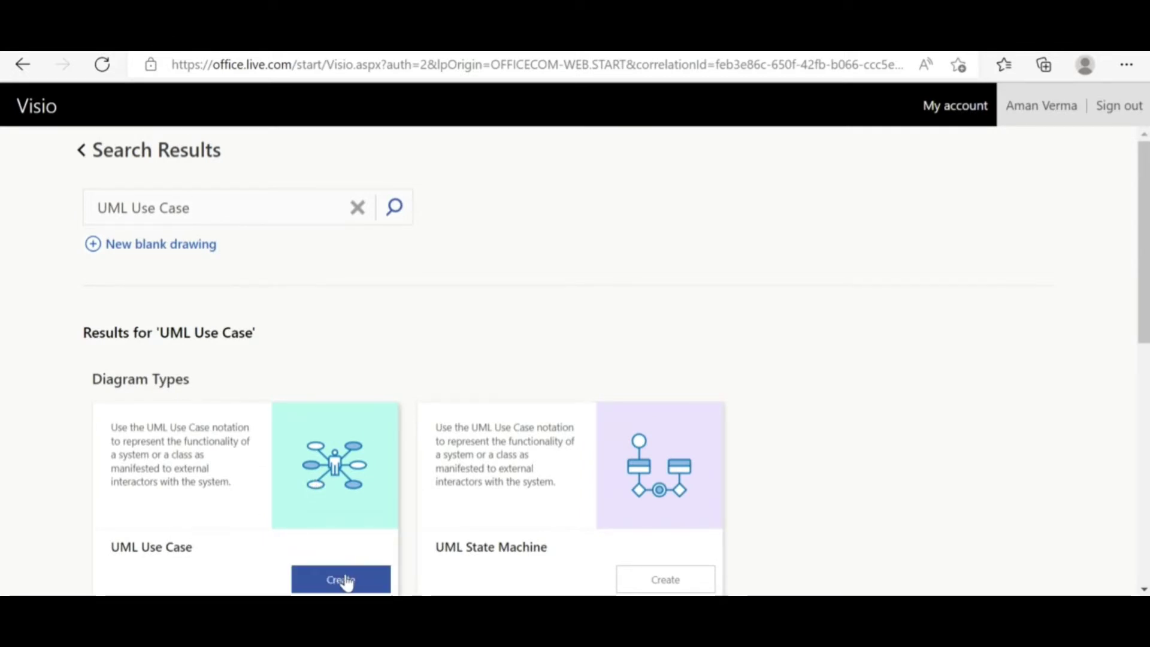
{"action": "left_click", "coordinate": [345, 580]}
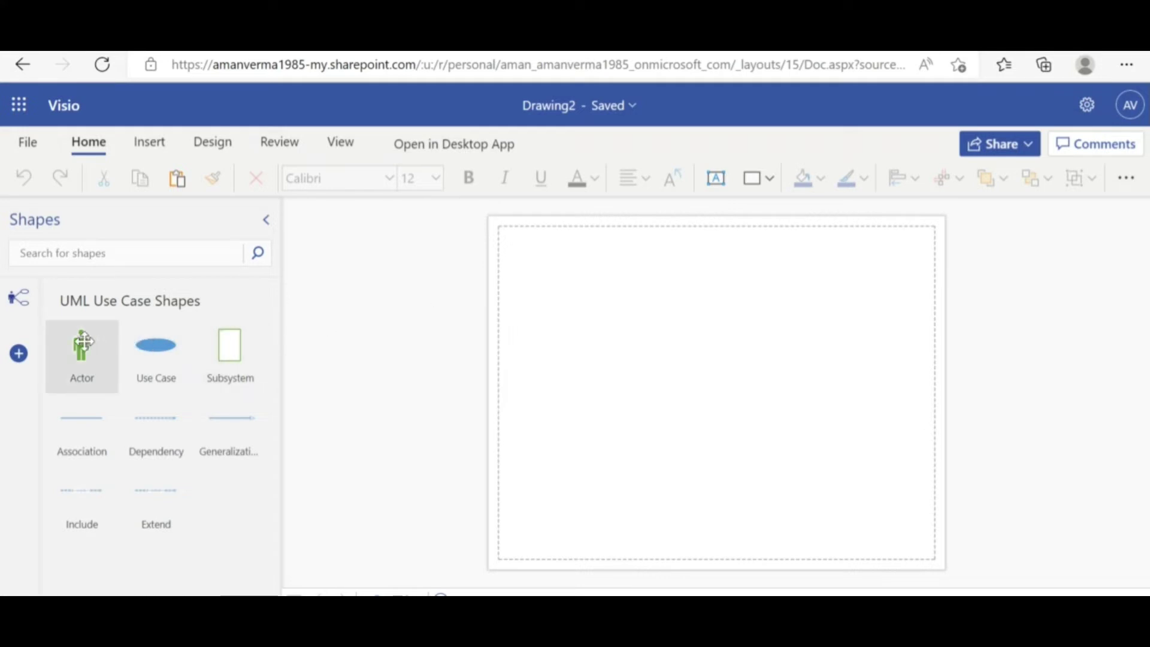
Place a Subsystem shape, stretch it taller, and title it 'Retail System'
{"action": "left_click_drag", "start_coordinate": [238, 349], "coordinate": [854, 336]}
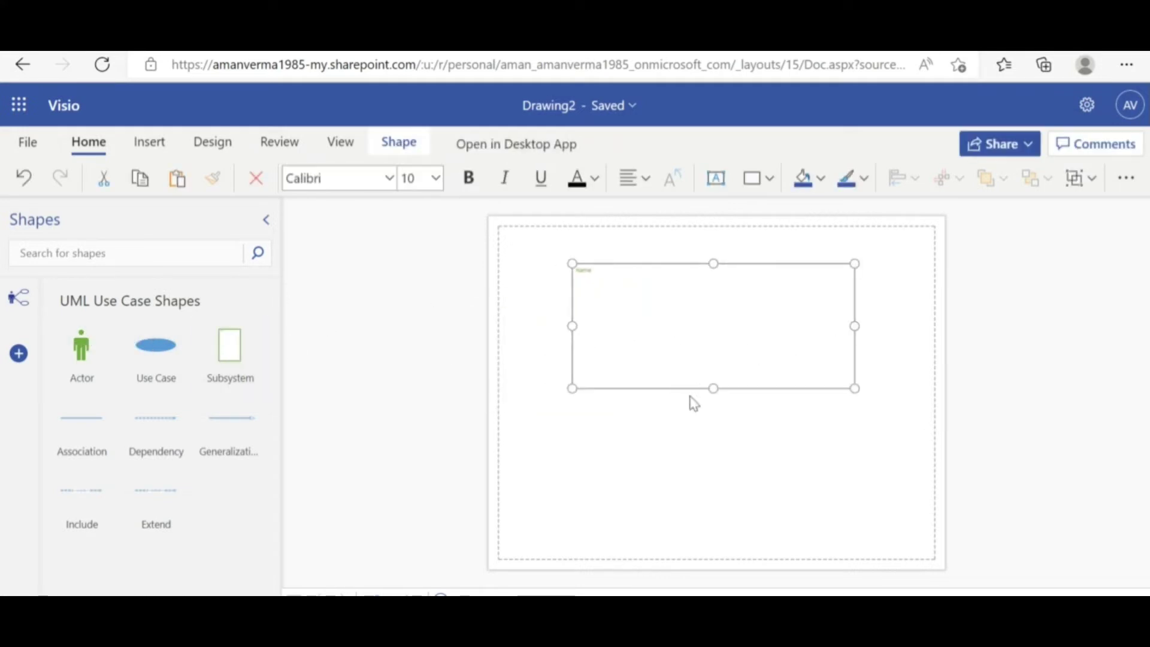
{"action": "left_click_drag", "start_coordinate": [718, 389], "coordinate": [741, 512]}
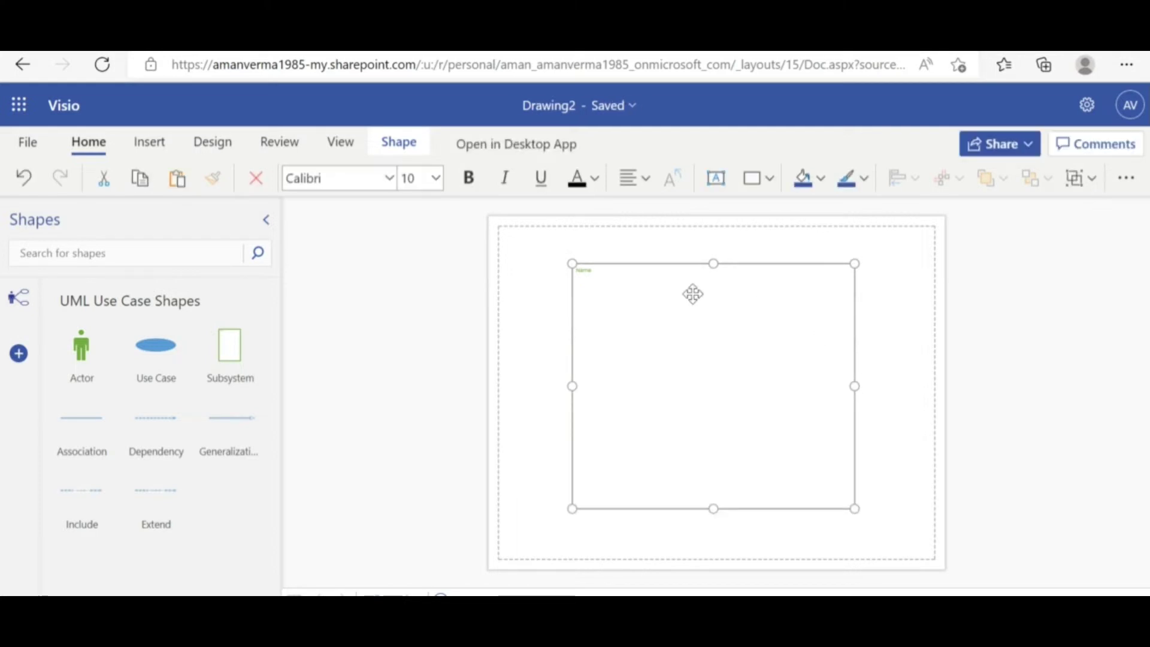
{"action": "double_click", "coordinate": [641, 276]}
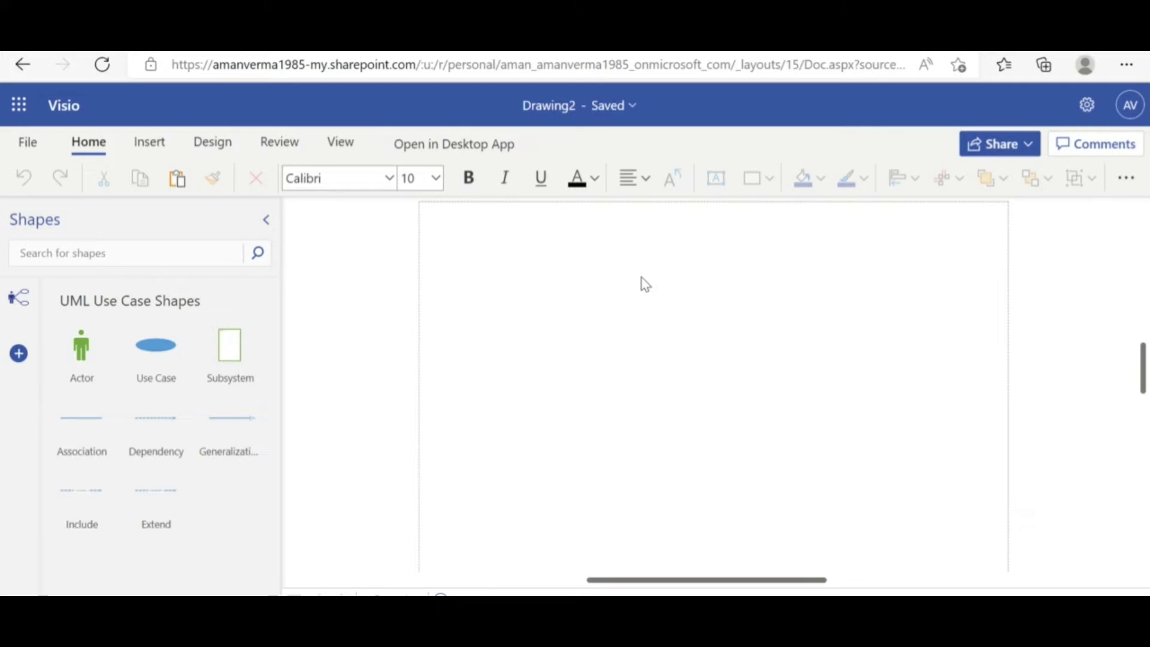
{"action": "type", "text": "Retail System"}
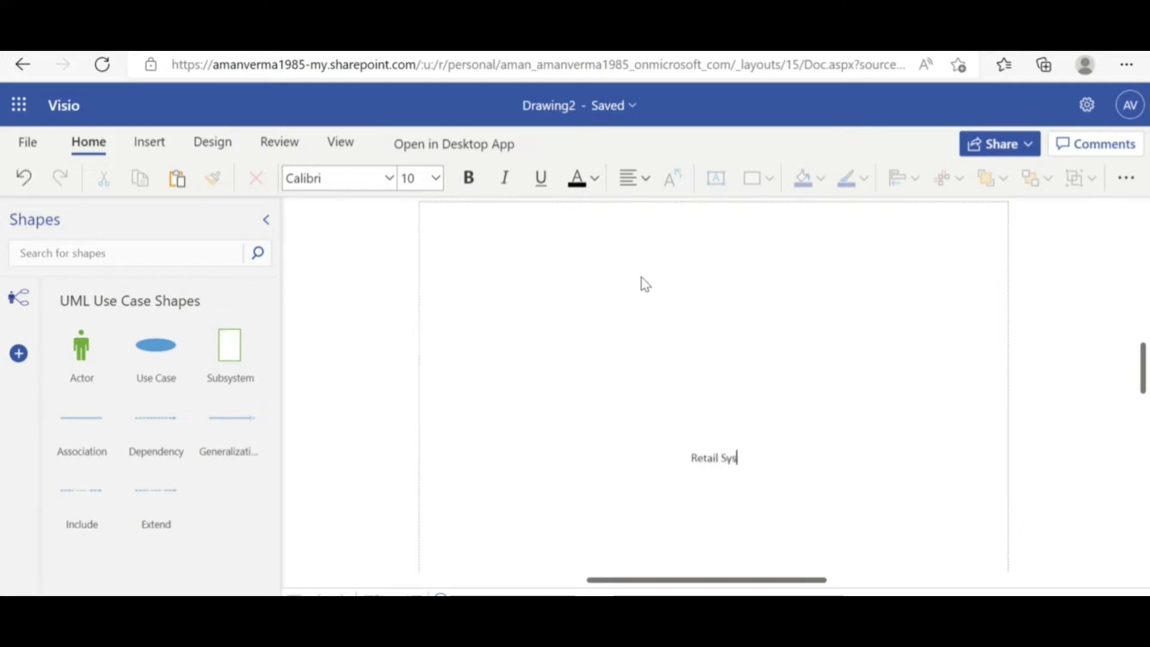
{"action": "left_click", "coordinate": [1034, 378]}
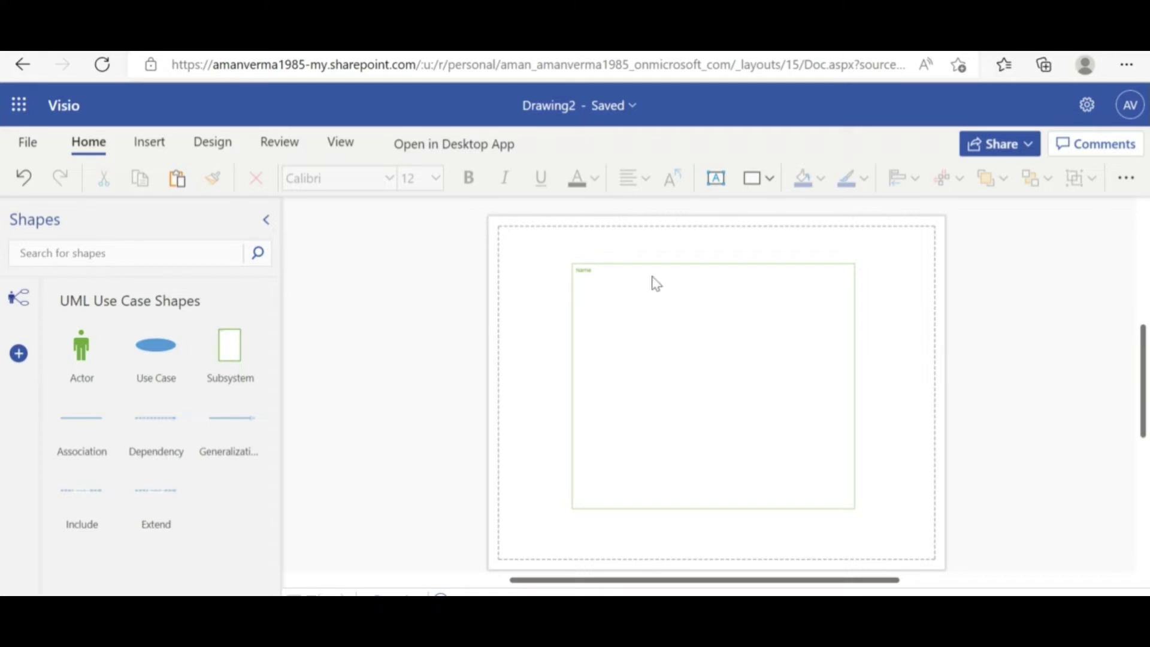
{"action": "left_click", "coordinate": [579, 271]}
{"action": "double_click", "coordinate": [579, 271]}
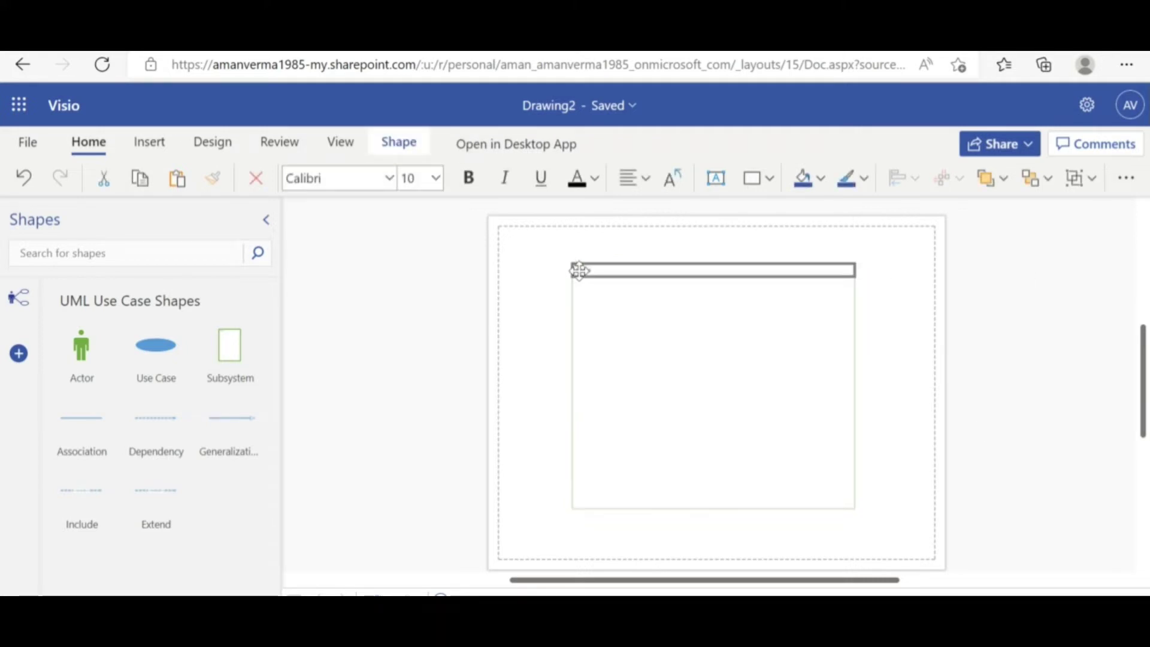
{"action": "type", "text": "Reta"}
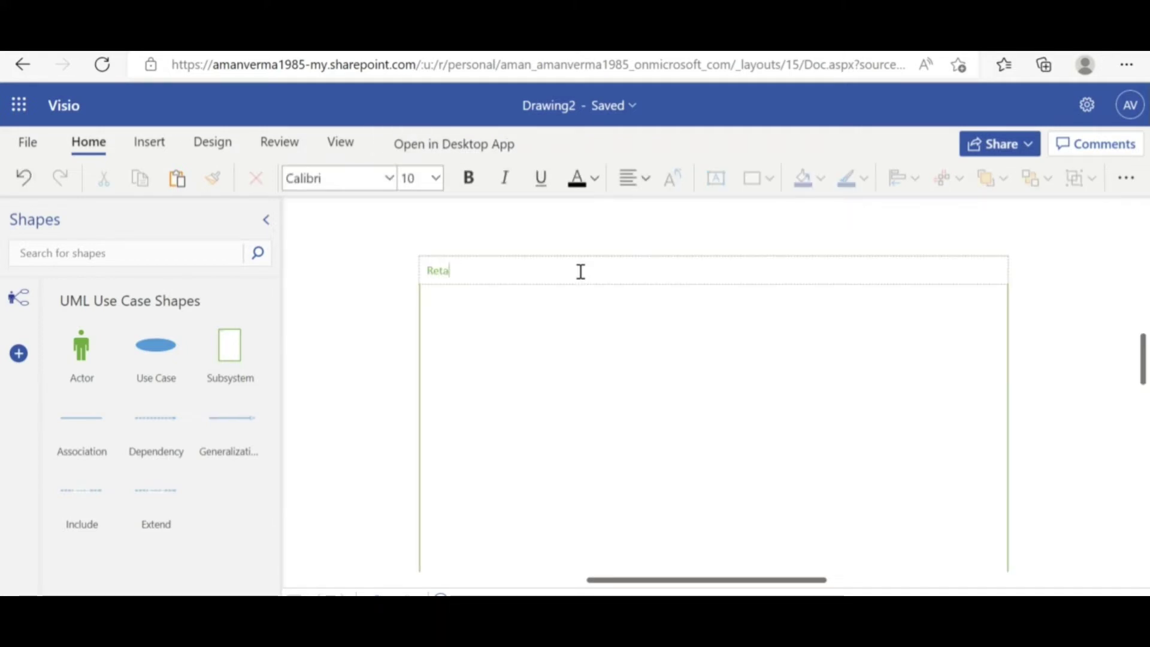
{"action": "type", "text": "il System"}
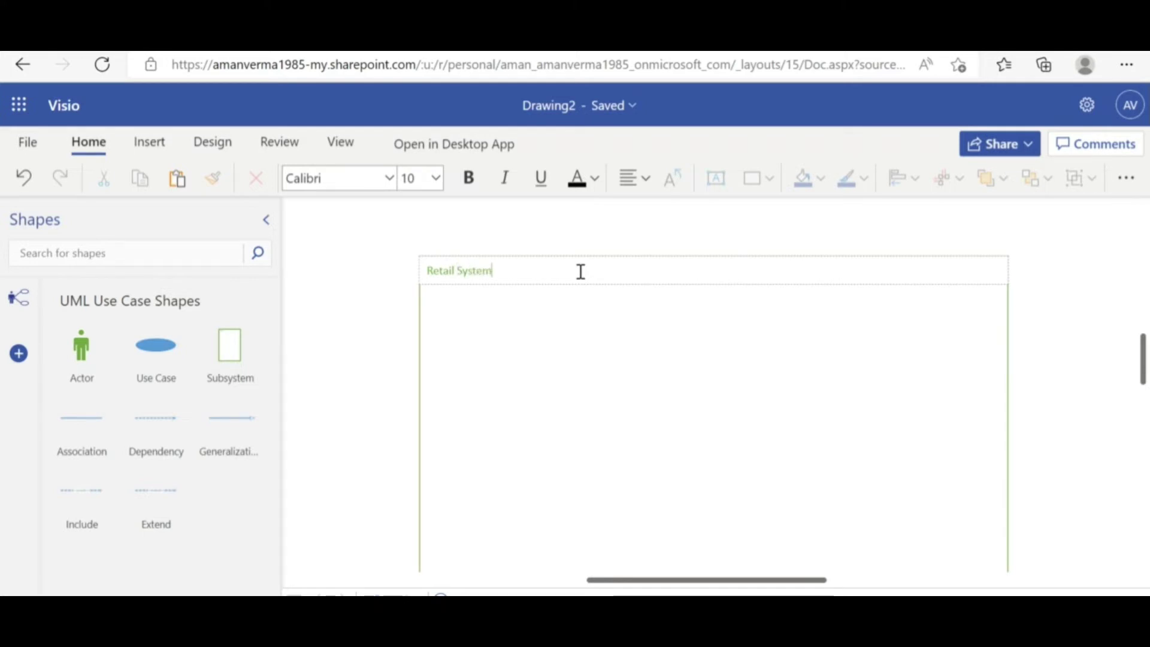
{"action": "left_click", "coordinate": [390, 295]}
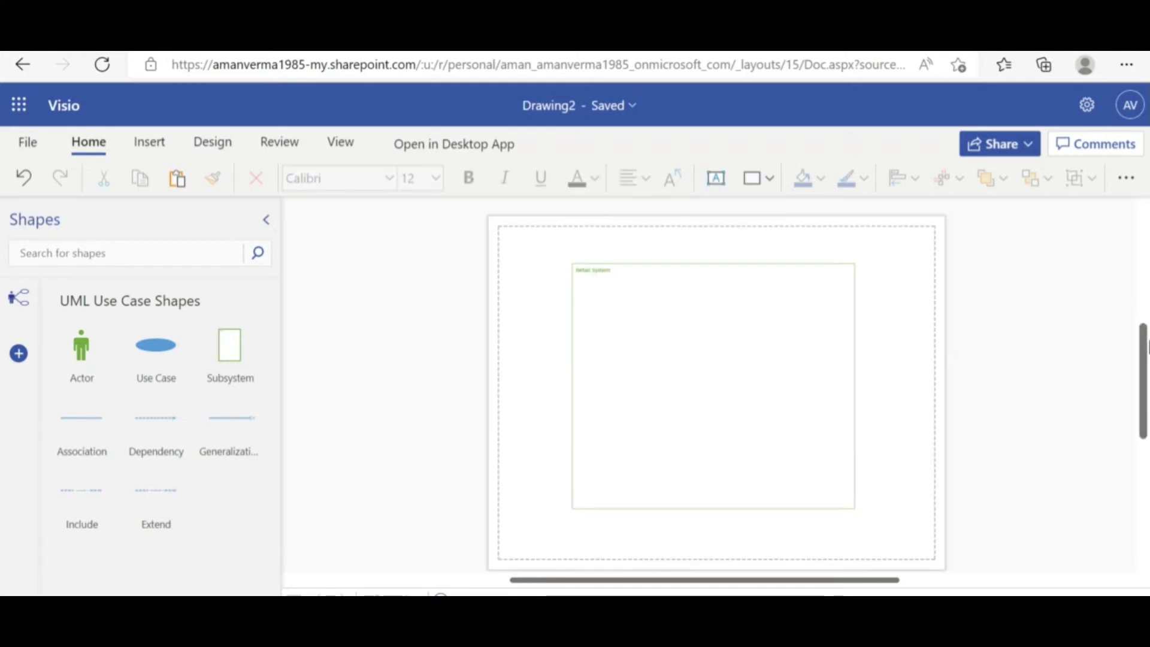
{"action": "mouse_move", "coordinate": [1143, 333]}
{"action": "left_mouse_down"}
{"action": "mouse_move", "coordinate": [1145, 375]}
{"action": "mouse_move", "coordinate": [1144, 326]}
{"action": "left_mouse_up"}
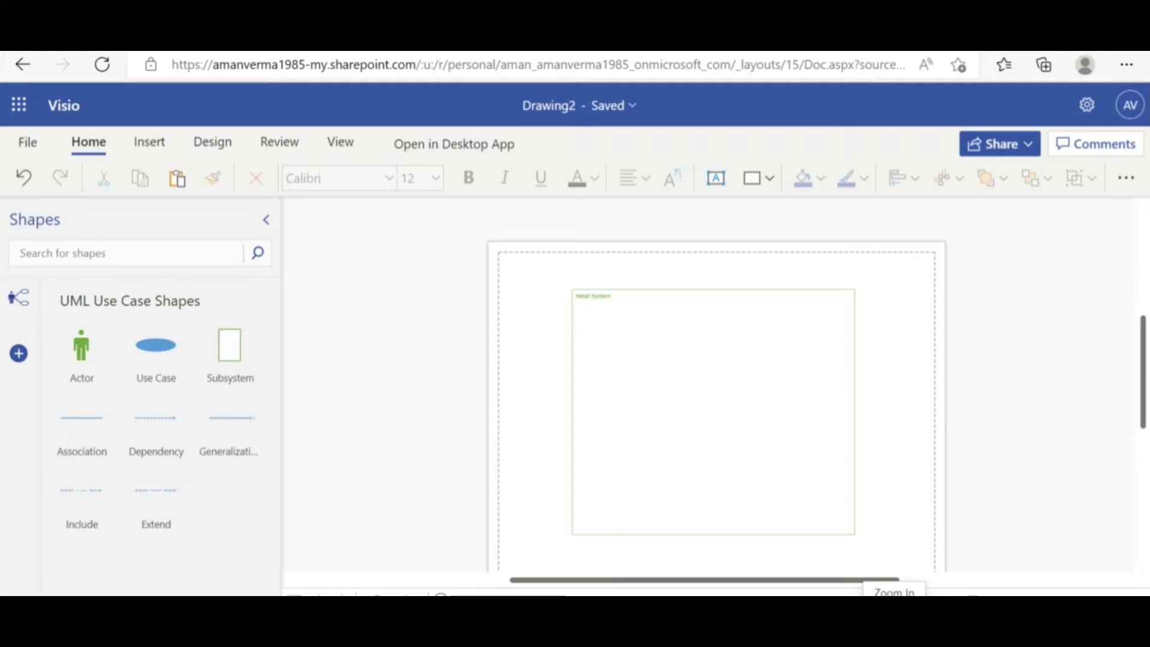
Zoom in on the Retail System boundary with status-bar Zoom In and Ctrl+scroll
{"action": "left_click", "coordinate": [895, 600]}
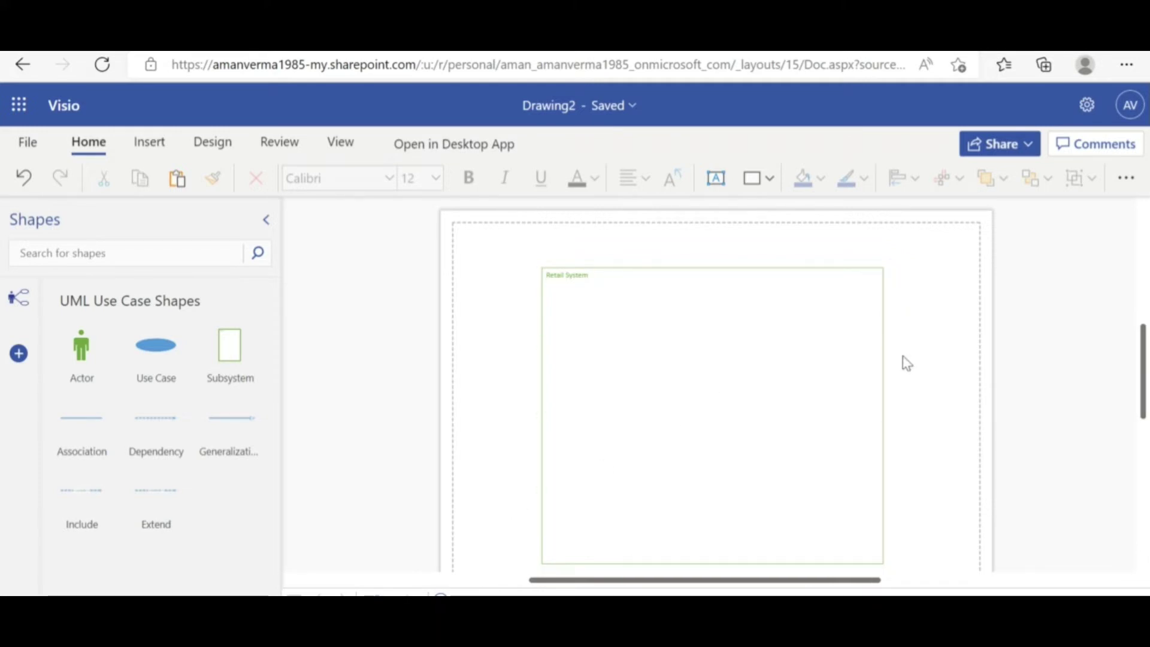
{"action": "left_click", "coordinate": [891, 460]}
{"action": "key", "text": "Escape"}
{"action": "scroll", "coordinate": [663, 456], "scroll_direction": "up", "scroll_amount": 1}
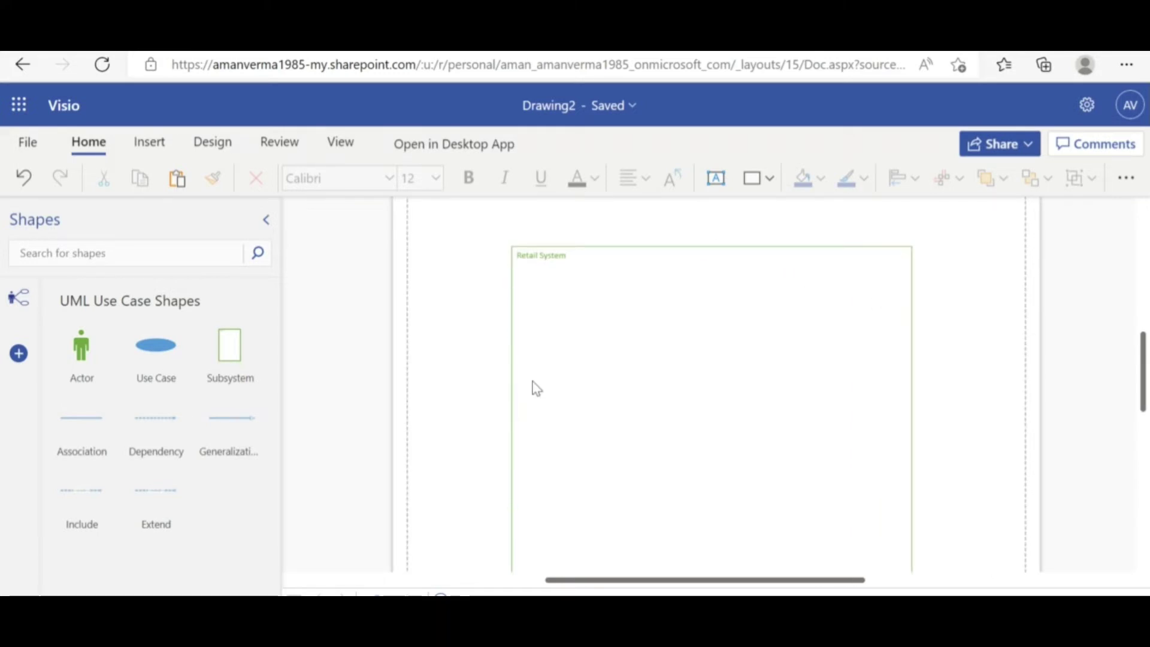
Place an Actor left of Retail System and label it 'Customer'
{"action": "left_click_drag", "start_coordinate": [82, 346], "coordinate": [453, 308]}
{"action": "double_click", "coordinate": [453, 308]}
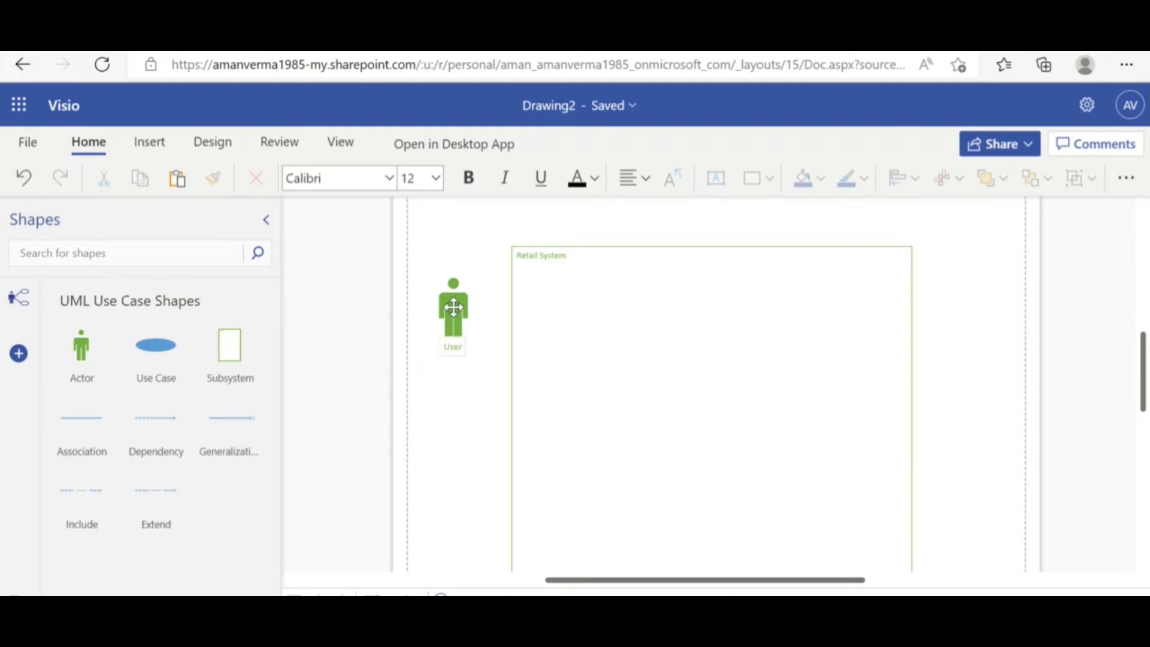
{"action": "type", "text": "Customer"}
{"action": "left_click", "coordinate": [465, 390]}
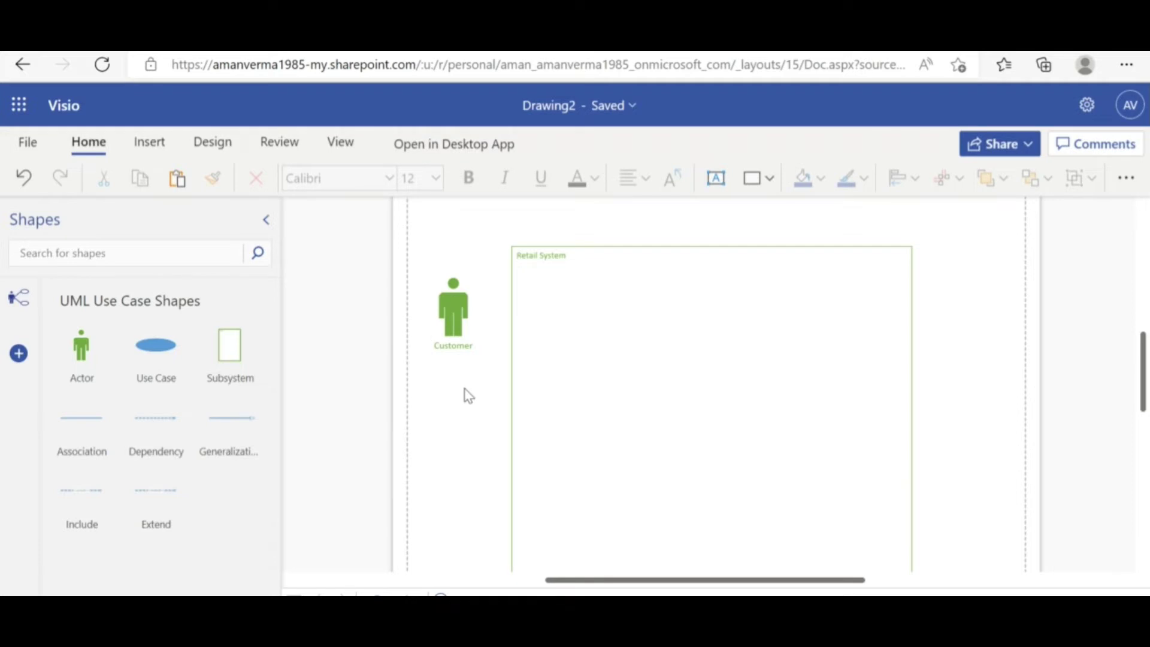
Add a 'Create Account' use case inside the boundary and enlarge its ellipse
{"action": "left_click_drag", "start_coordinate": [156, 345], "coordinate": [702, 303]}
{"action": "double_click", "coordinate": [702, 303]}
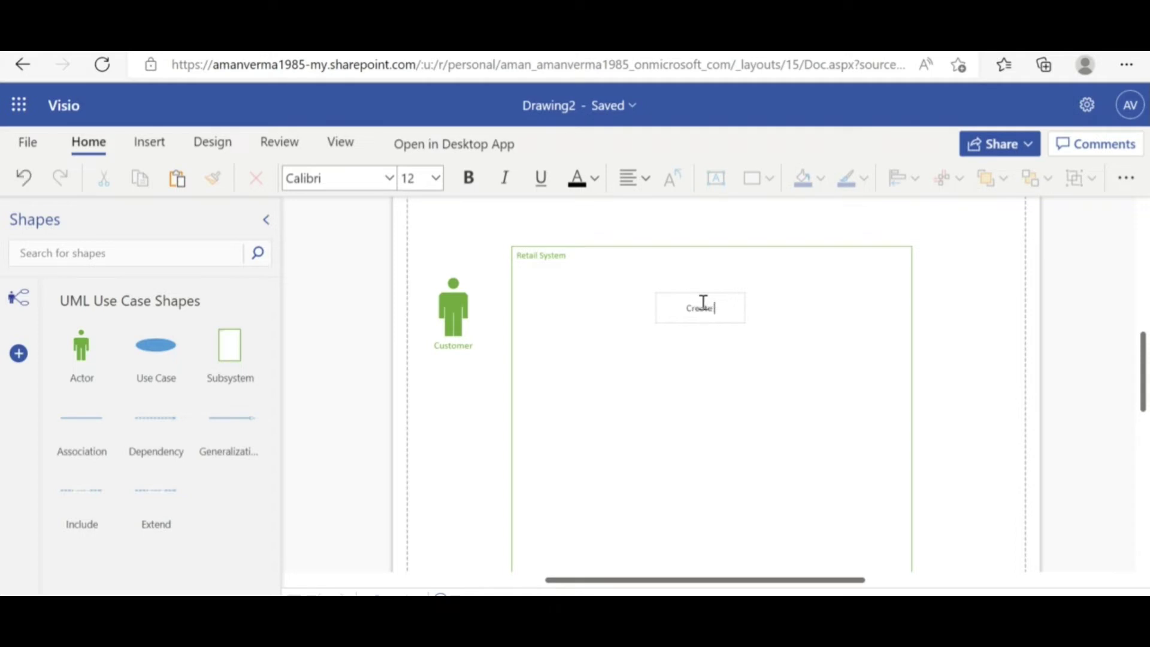
{"action": "type", "text": "ccount"}
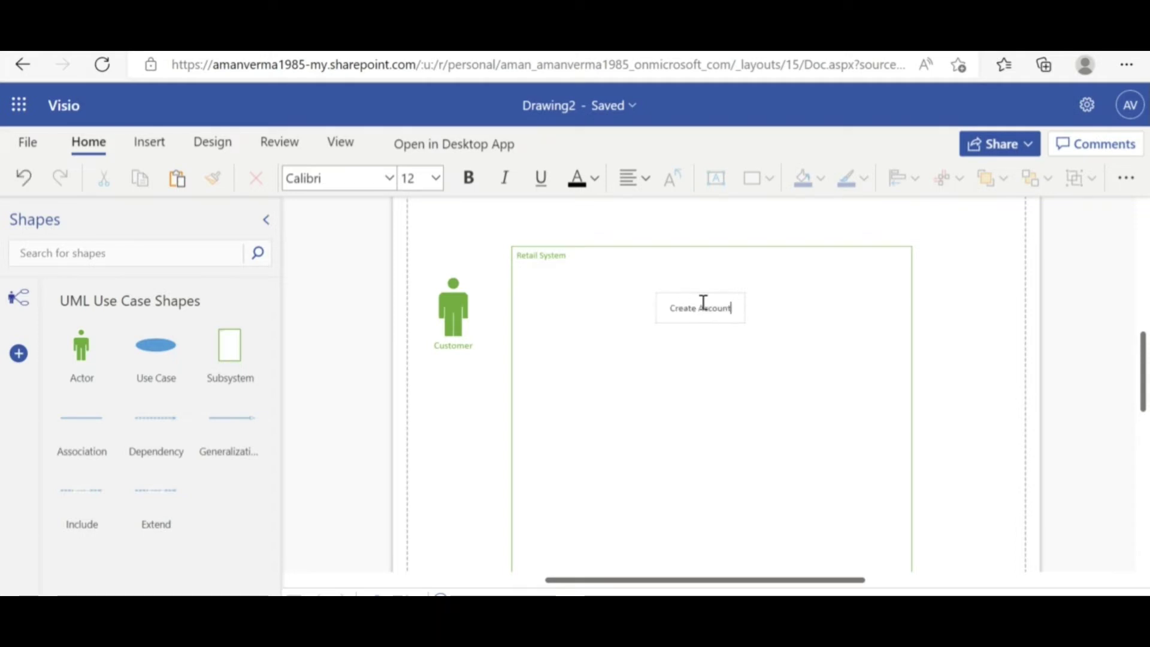
{"action": "left_click", "coordinate": [859, 385]}
{"action": "left_click", "coordinate": [727, 307]}
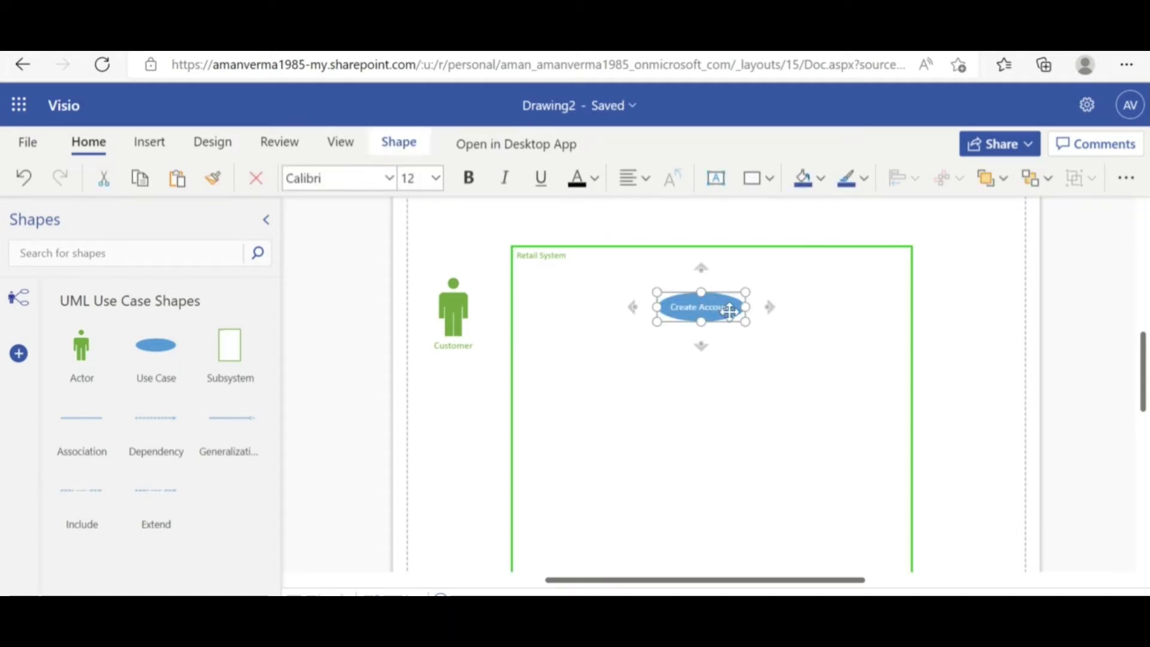
{"action": "left_click_drag", "start_coordinate": [743, 322], "coordinate": [756, 341]}
{"action": "left_click", "coordinate": [899, 387]}
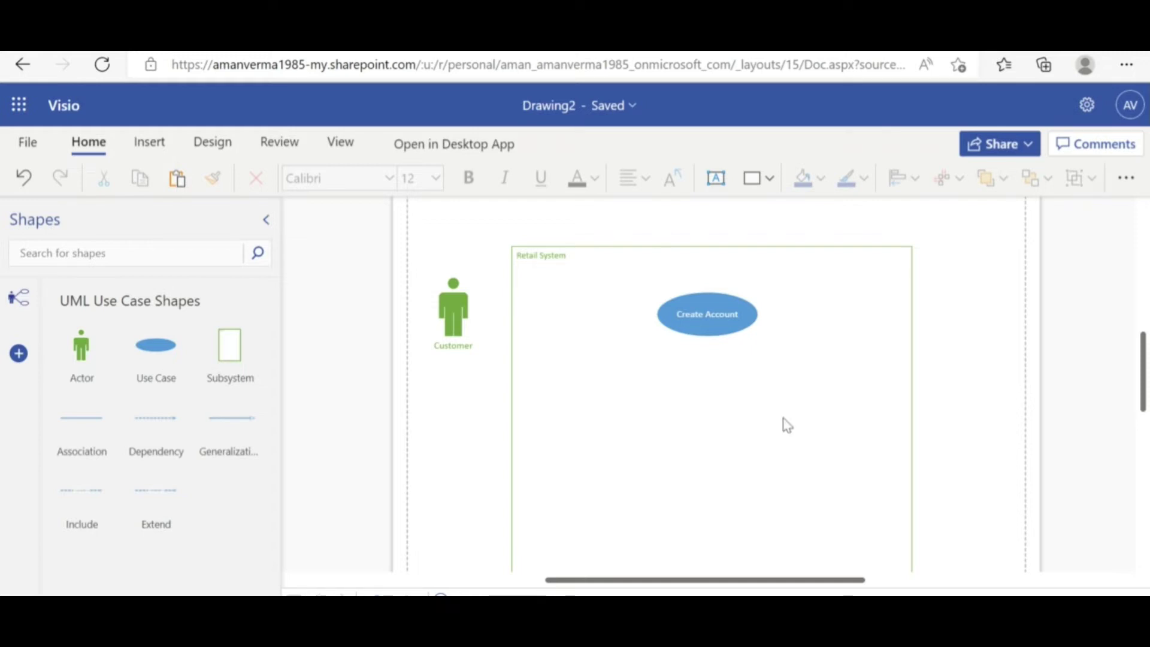
Nudge Create Account lower and add a use case labelled 'Name' below it
{"action": "left_click_drag", "start_coordinate": [707, 314], "coordinate": [703, 326]}
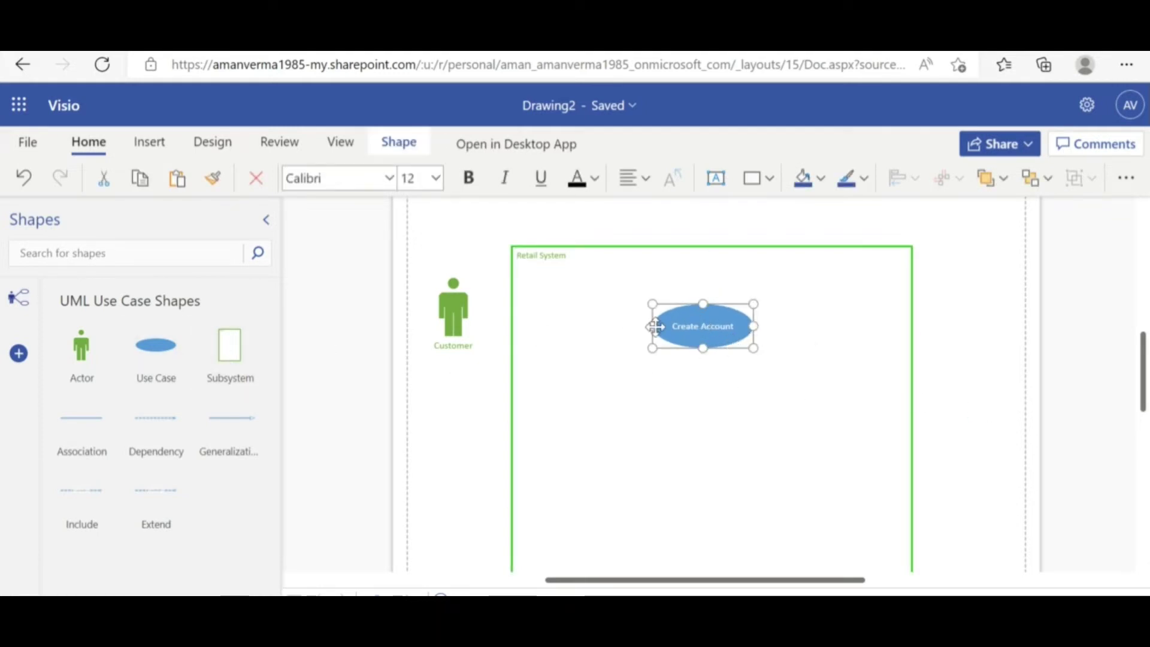
{"action": "left_click_drag", "start_coordinate": [154, 359], "coordinate": [779, 390]}
{"action": "double_click", "coordinate": [781, 393]}
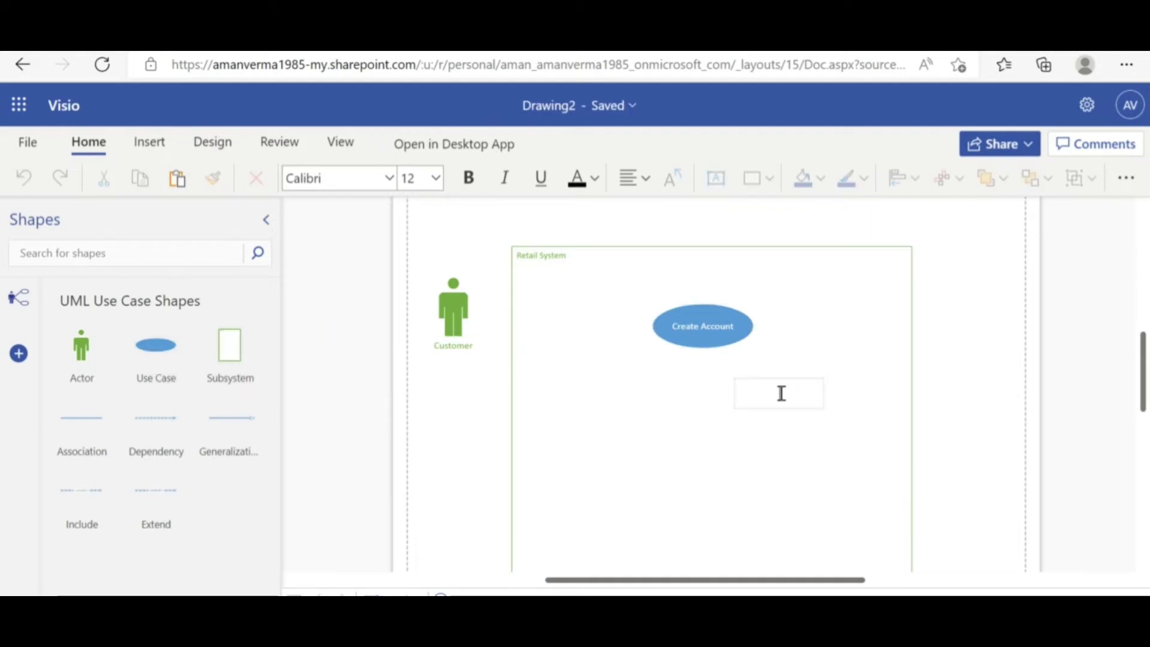
{"action": "type", "text": "Name"}
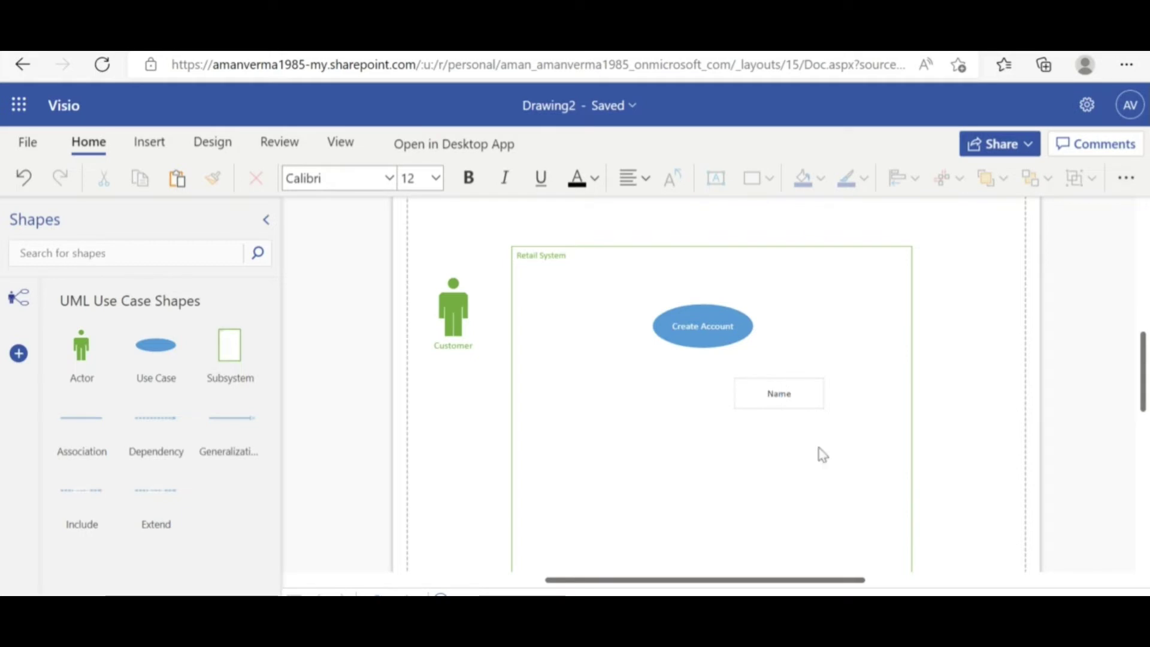
{"action": "left_click", "coordinate": [819, 455]}
Narrow the Name ellipse and widen the Create Account ellipse
{"action": "left_click", "coordinate": [802, 390]}
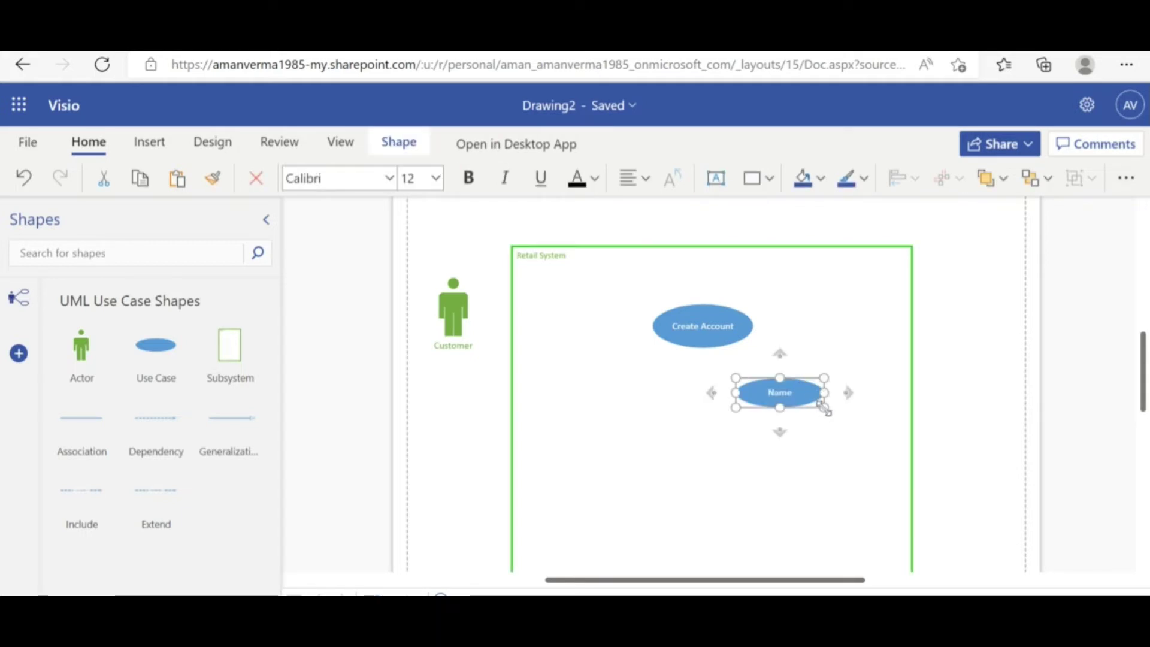
{"action": "left_click_drag", "start_coordinate": [824, 407], "coordinate": [796, 408]}
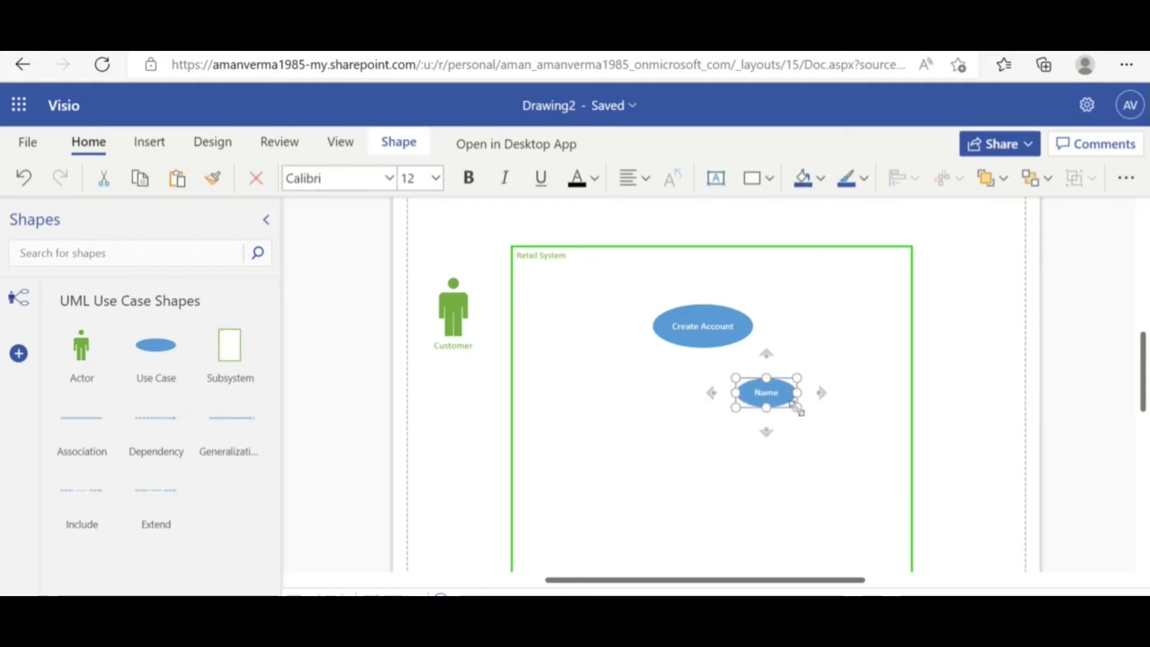
{"action": "left_click", "coordinate": [951, 428]}
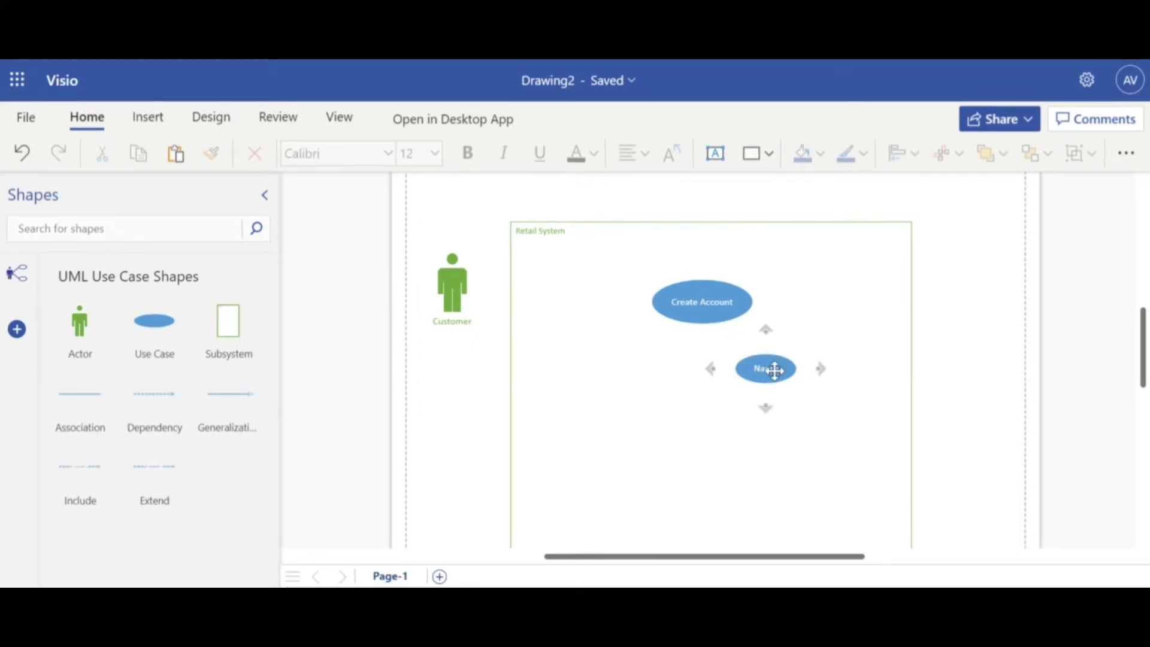
{"action": "left_click", "coordinate": [685, 301]}
{"action": "left_click_drag", "start_coordinate": [753, 324], "coordinate": [772, 333]}
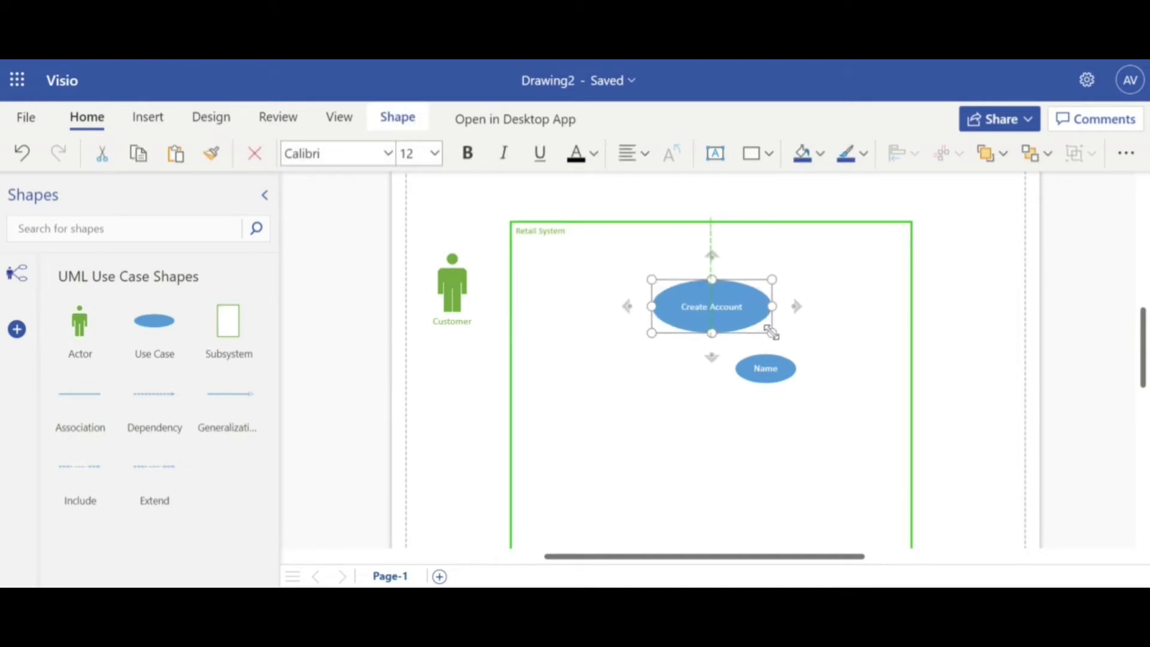
{"action": "left_click", "coordinate": [789, 361]}
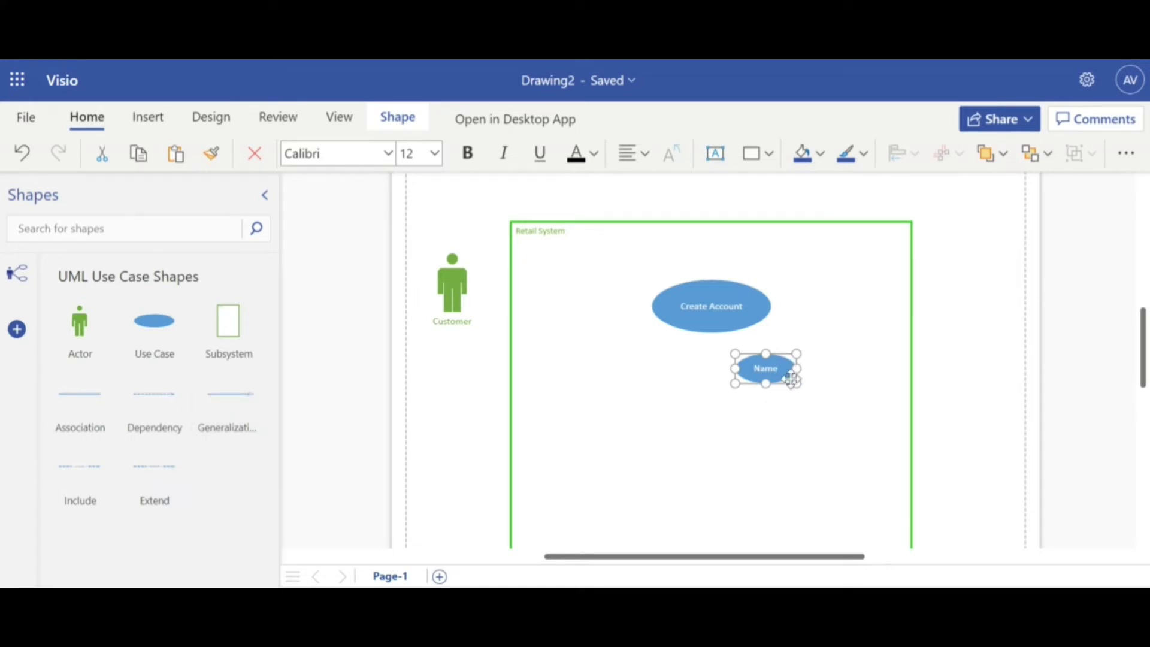
Fill the Name ellipse light orange (peach)
{"action": "left_click", "coordinate": [956, 406]}
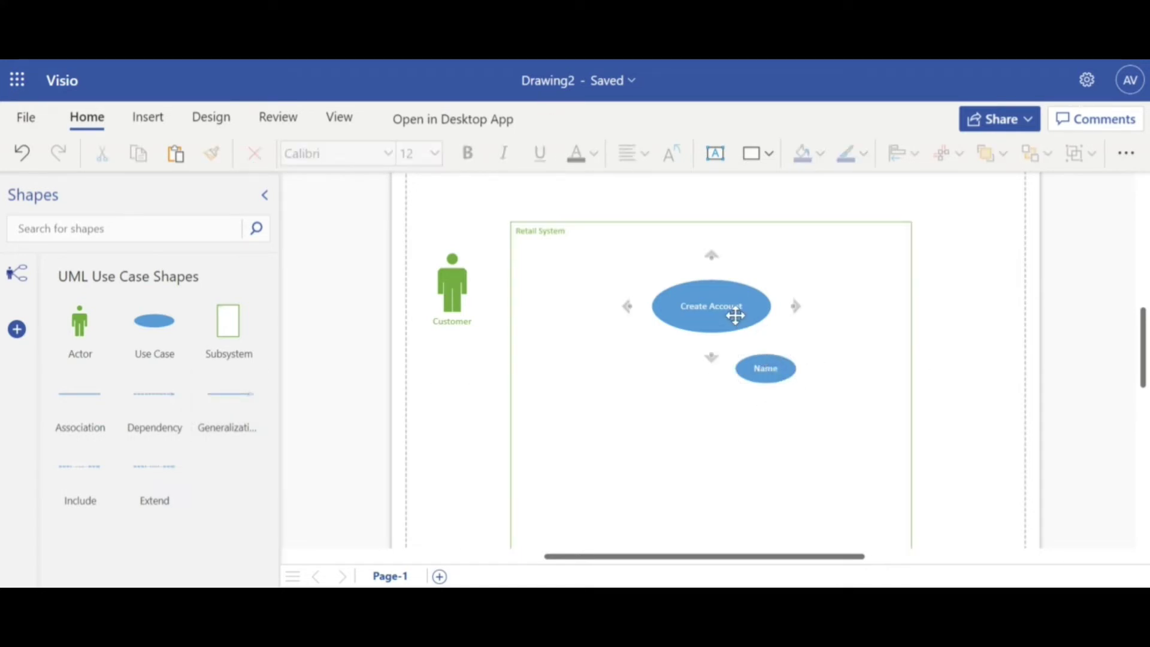
{"action": "left_click", "coordinate": [769, 364]}
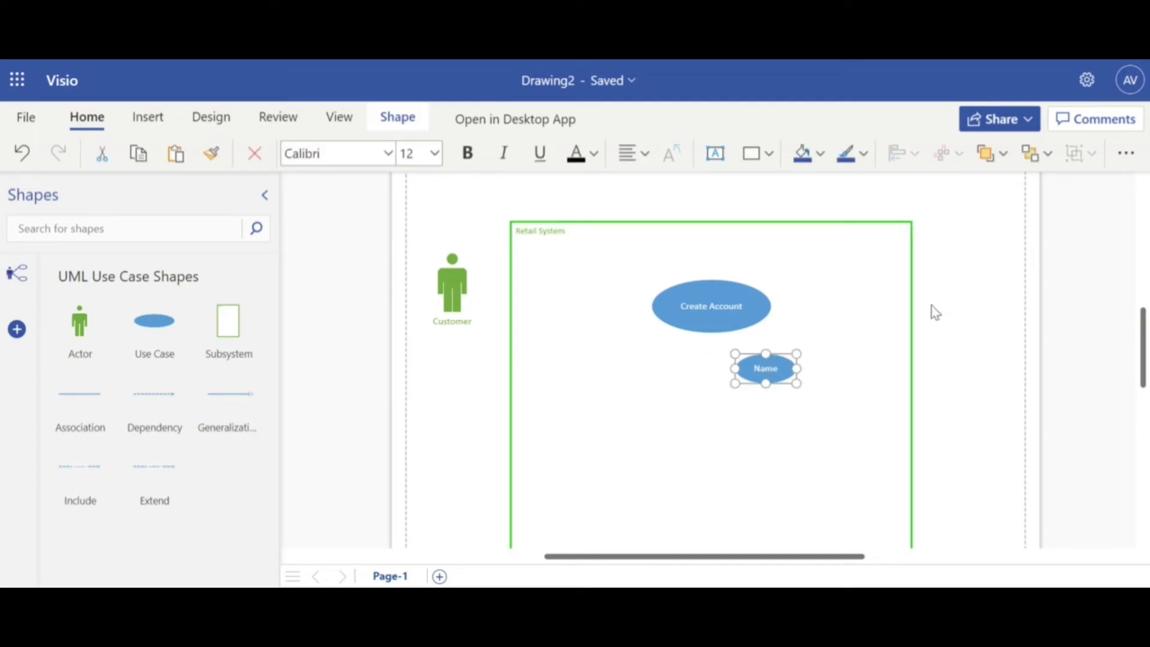
{"action": "left_click", "coordinate": [820, 153]}
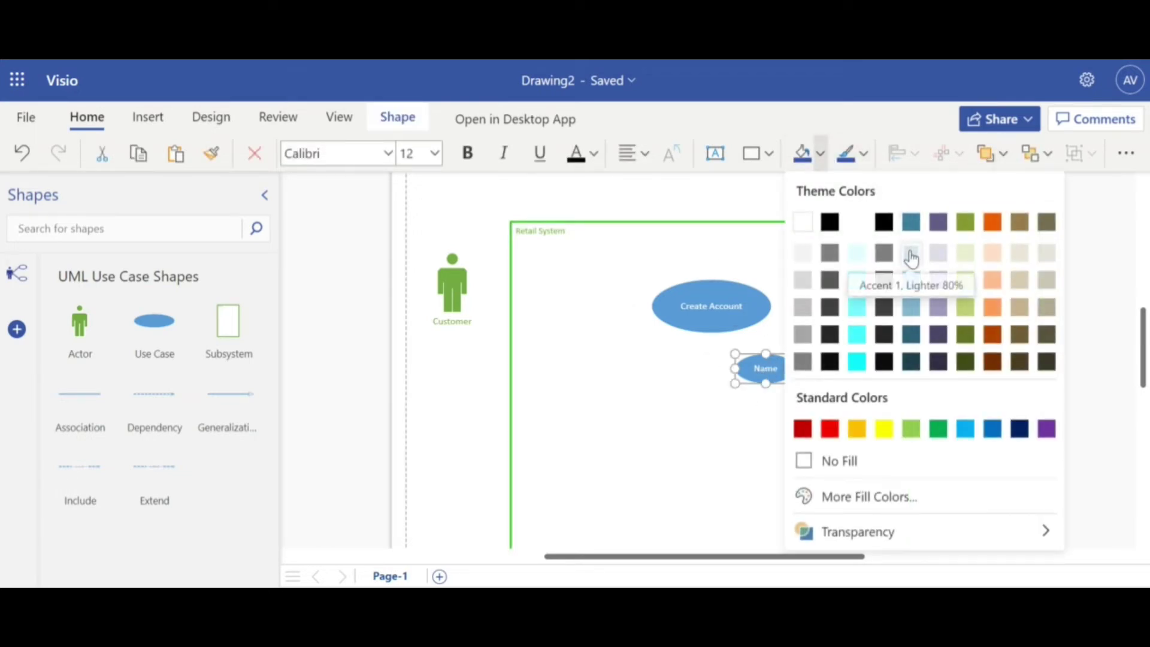
{"action": "left_click", "coordinate": [966, 253]}
{"action": "left_click", "coordinate": [904, 383]}
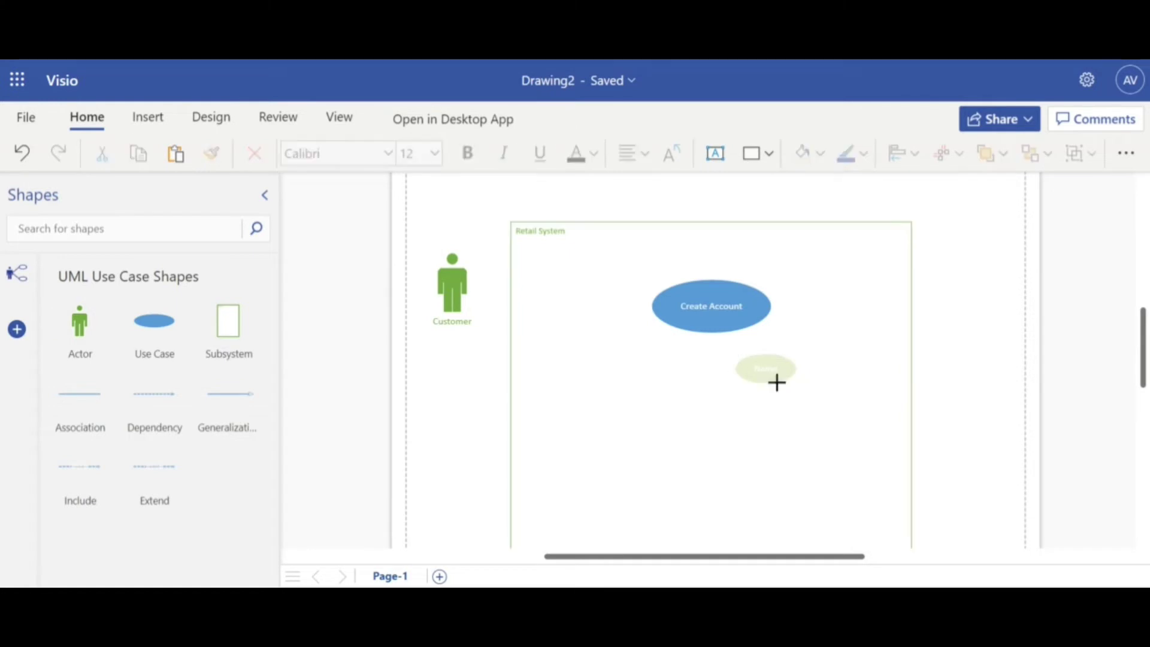
{"action": "left_click", "coordinate": [759, 372]}
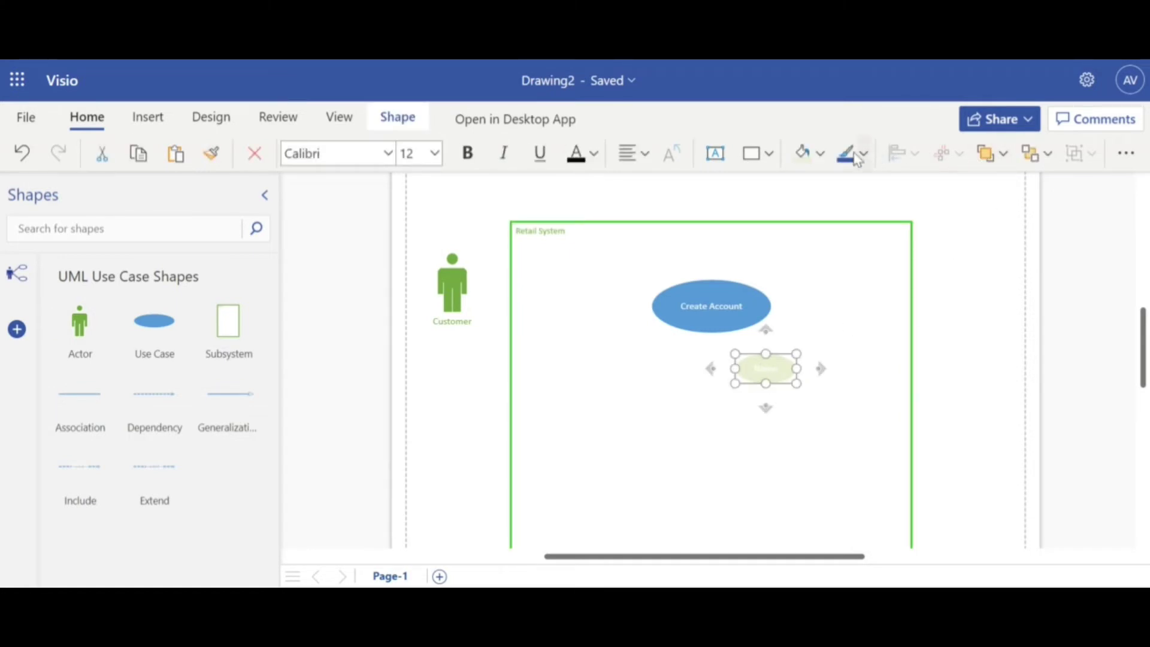
{"action": "left_click", "coordinate": [822, 154]}
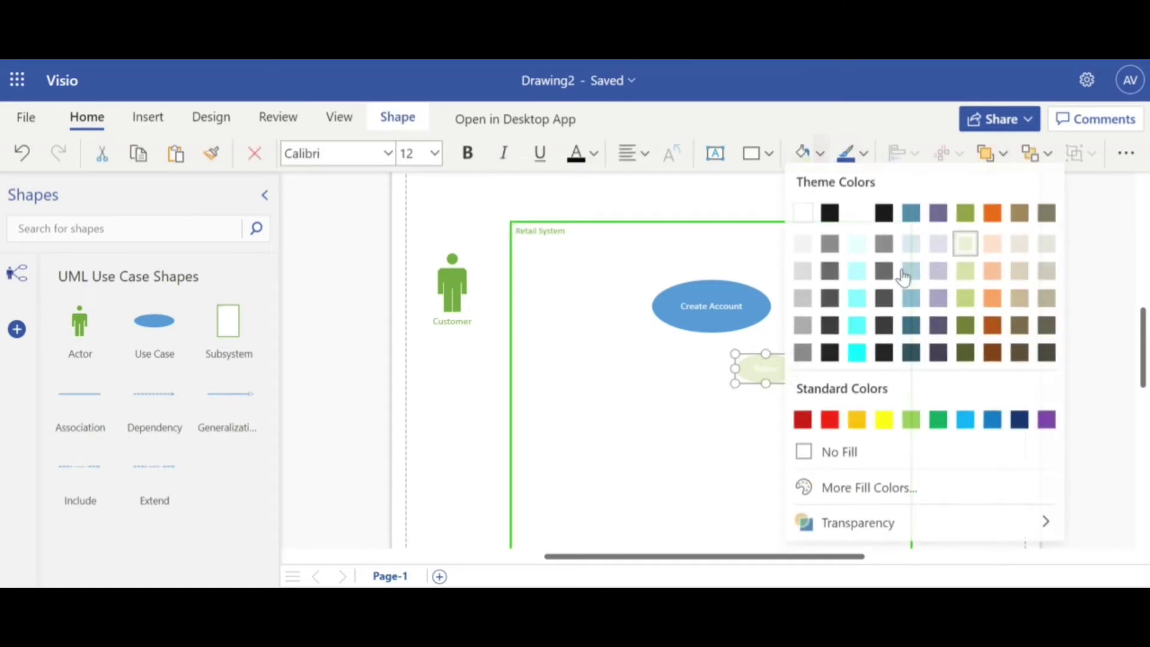
{"action": "left_click", "coordinate": [1000, 260]}
{"action": "left_click", "coordinate": [991, 381]}
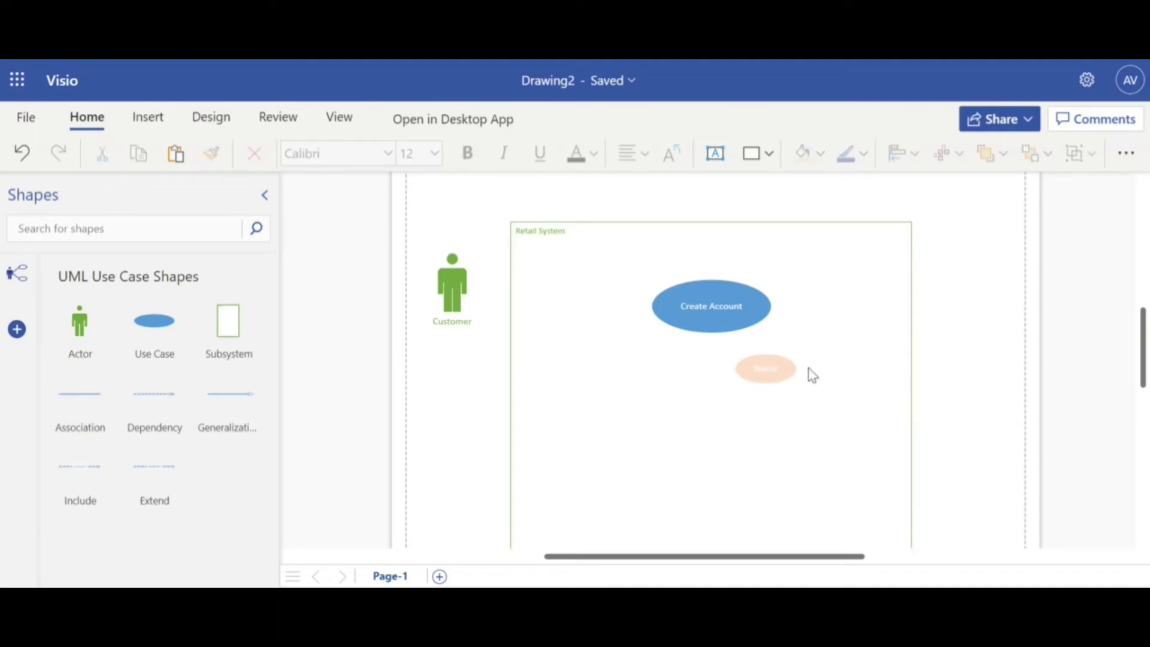
Darken the Name text colour and place a copy of Name above and right
{"action": "left_click", "coordinate": [771, 368]}
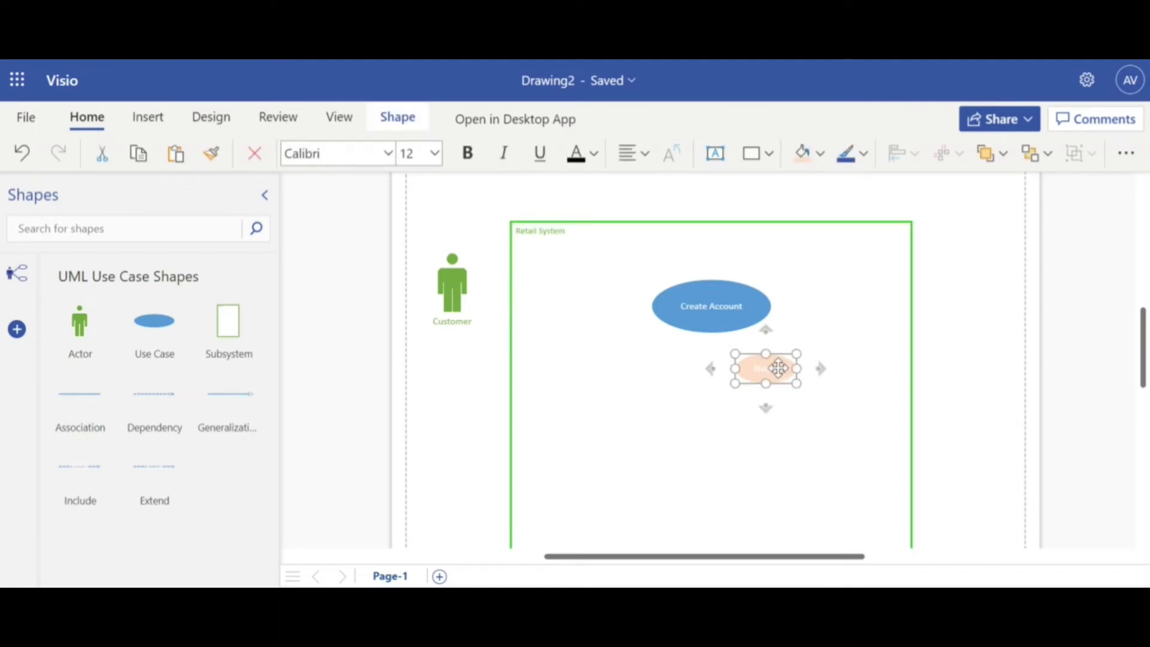
{"action": "left_click", "coordinate": [593, 154]}
{"action": "key", "text": "Escape"}
{"action": "left_click", "coordinate": [575, 154]}
{"action": "left_click", "coordinate": [1027, 378]}
{"action": "left_click", "coordinate": [781, 378]}
{"action": "left_click_drag", "start_coordinate": [788, 385], "coordinate": [834, 346]}
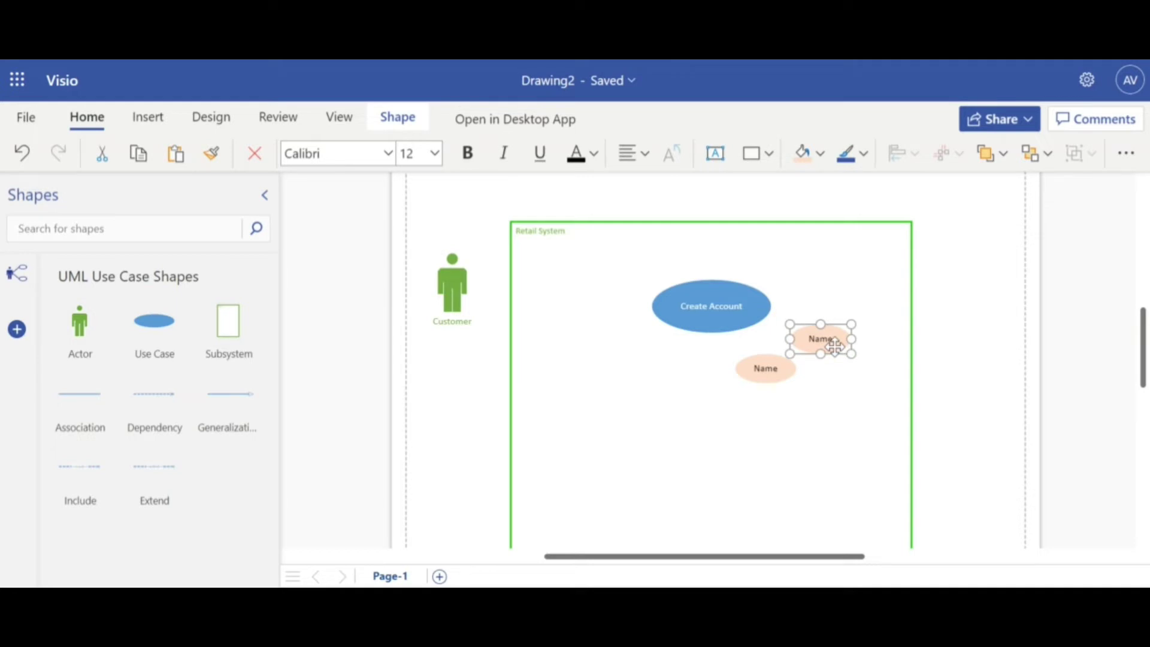
Label the copy 'Email', then copy it and relabel the new ellipse 'Address'
{"action": "type", "text": "Email"}
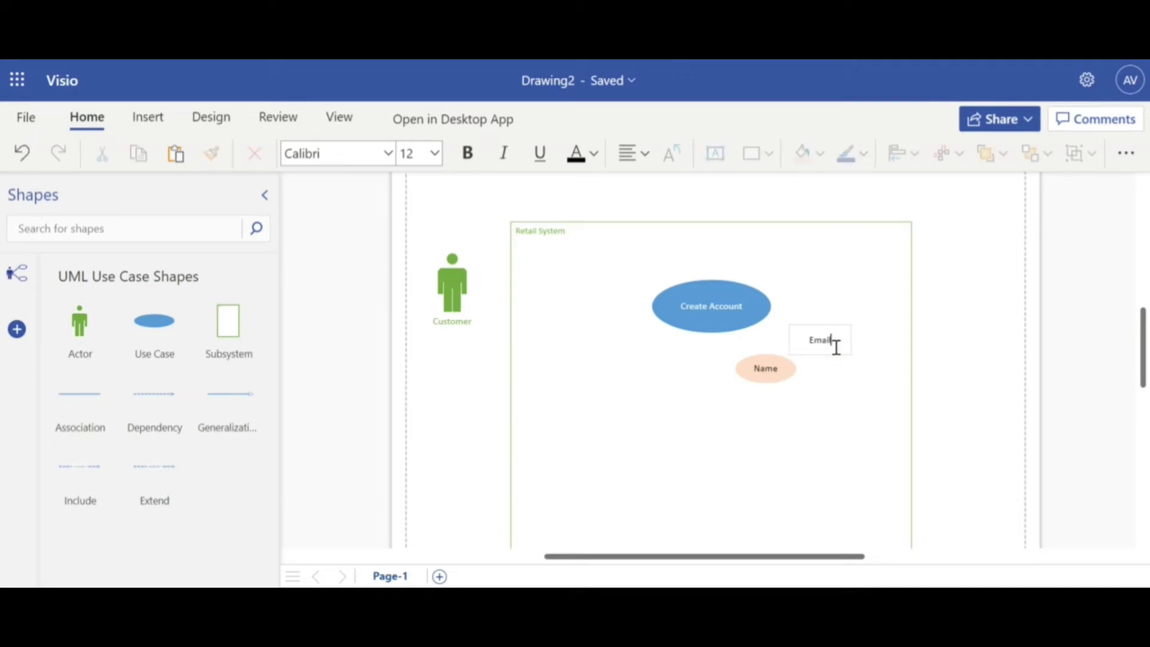
{"action": "left_click", "coordinate": [959, 377]}
{"action": "left_click", "coordinate": [829, 337]}
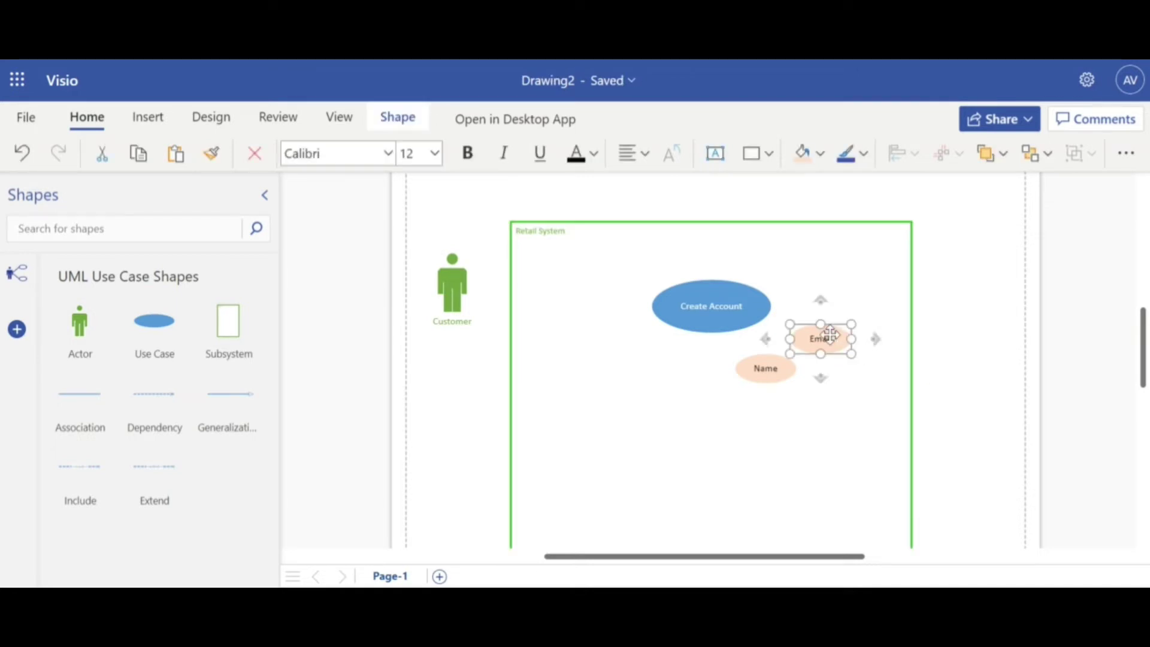
{"action": "left_click_drag", "start_coordinate": [830, 337], "coordinate": [833, 294]}
{"action": "double_click", "coordinate": [836, 296]}
{"action": "type", "text": "Address"}
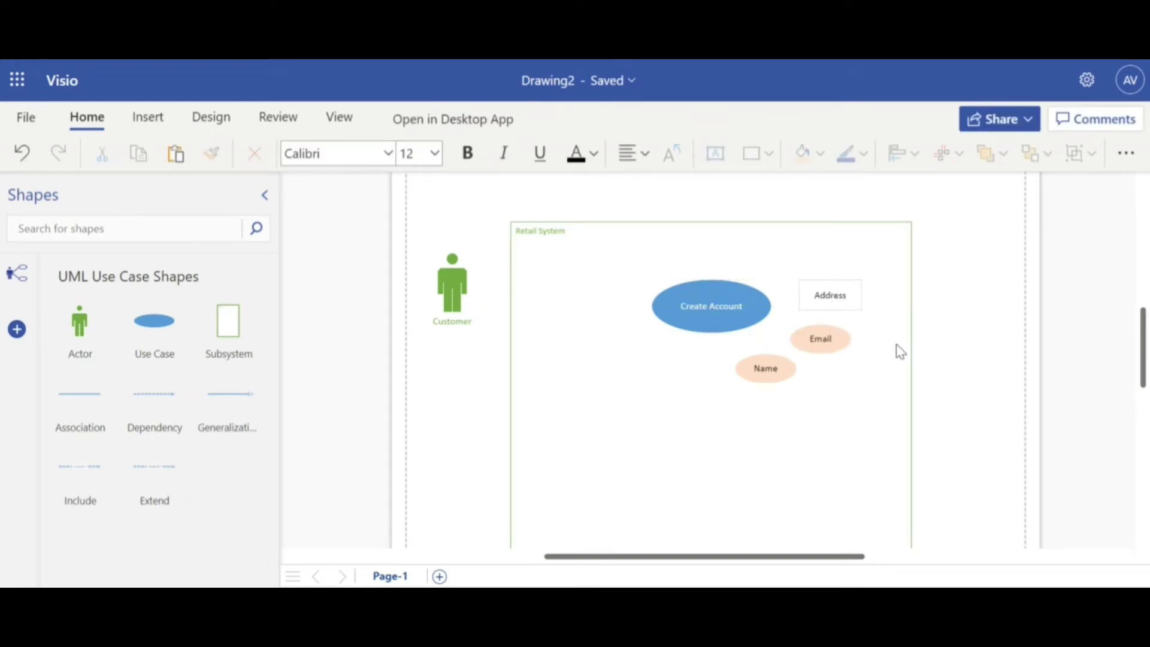
{"action": "left_click", "coordinate": [898, 352]}
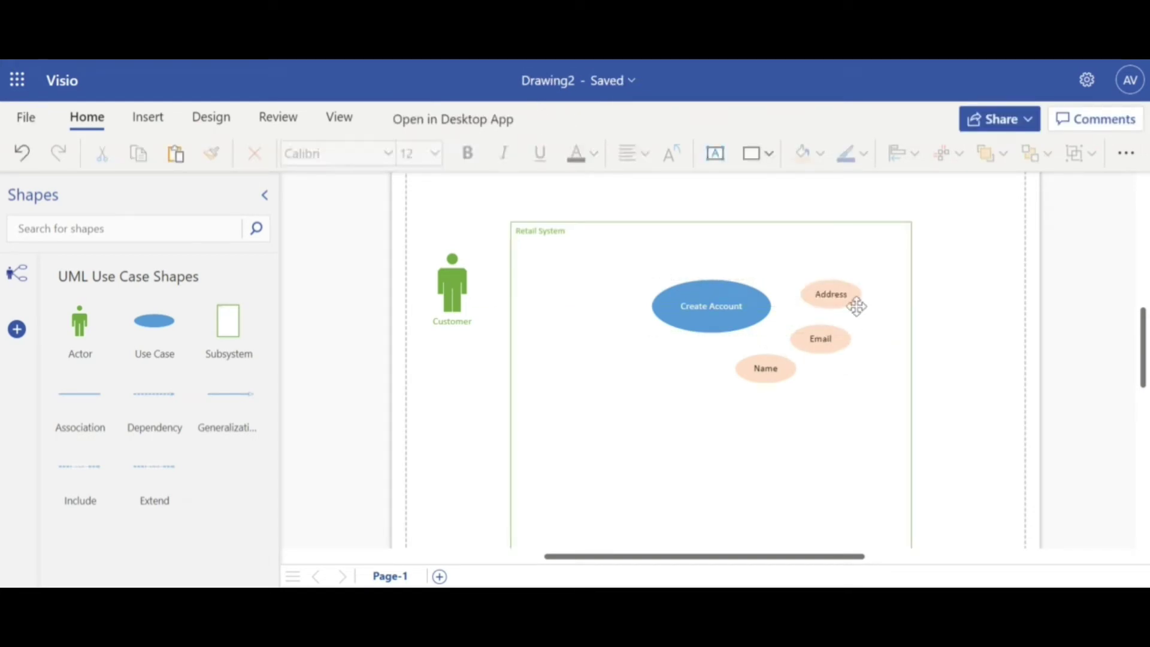
Copy Address upward and relabel the copy 'Phone'
{"action": "left_click", "coordinate": [845, 296]}
{"action": "left_click_drag", "start_coordinate": [843, 295], "coordinate": [809, 247]}
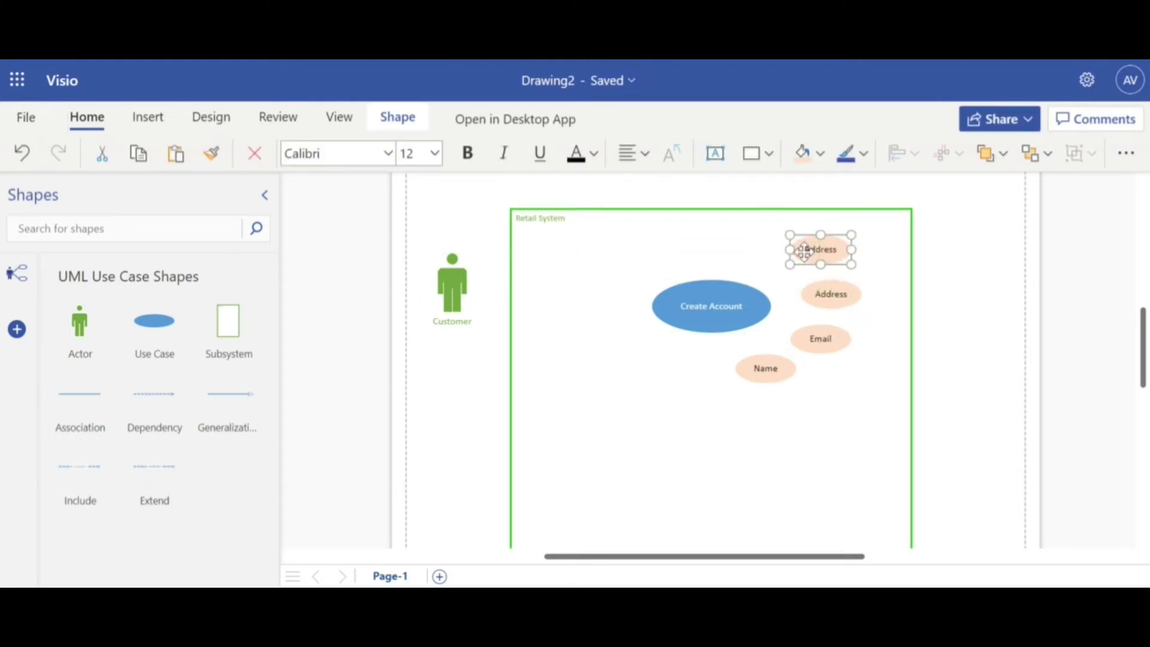
{"action": "double_click", "coordinate": [806, 253]}
{"action": "type", "text": "Phone"}
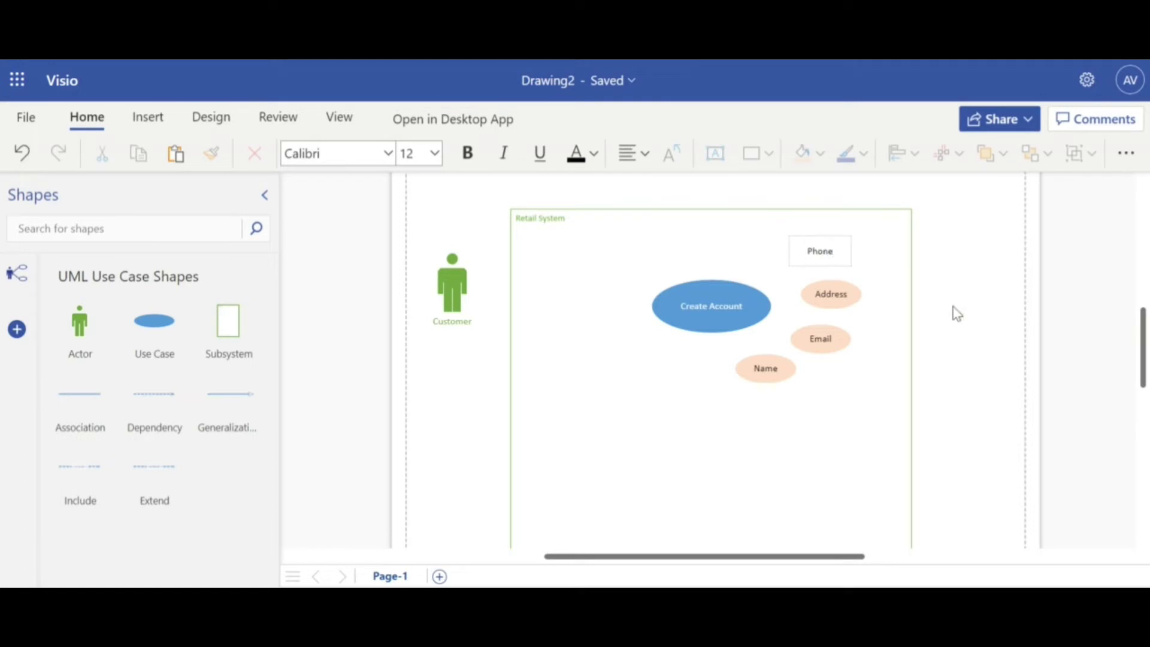
{"action": "left_click", "coordinate": [977, 331]}
Relabel the ellipse left of Phone as 'Payment Details'
{"action": "left_click", "coordinate": [826, 249]}
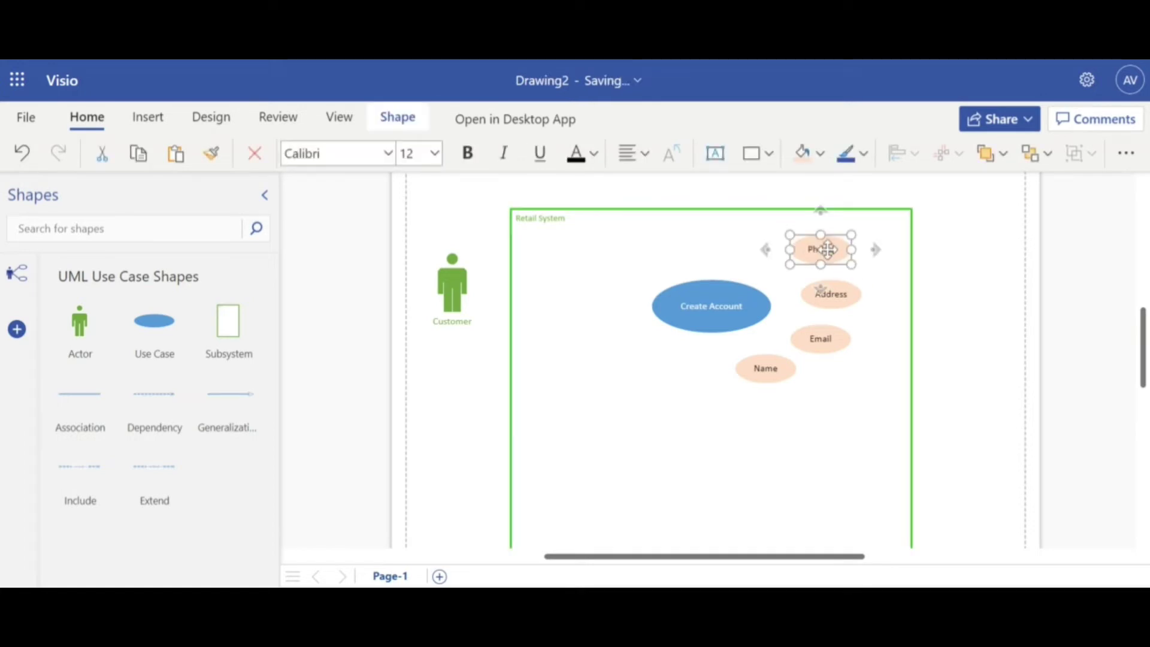
{"action": "key", "text": "ctrl+d"}
{"action": "key", "text": "Delete"}
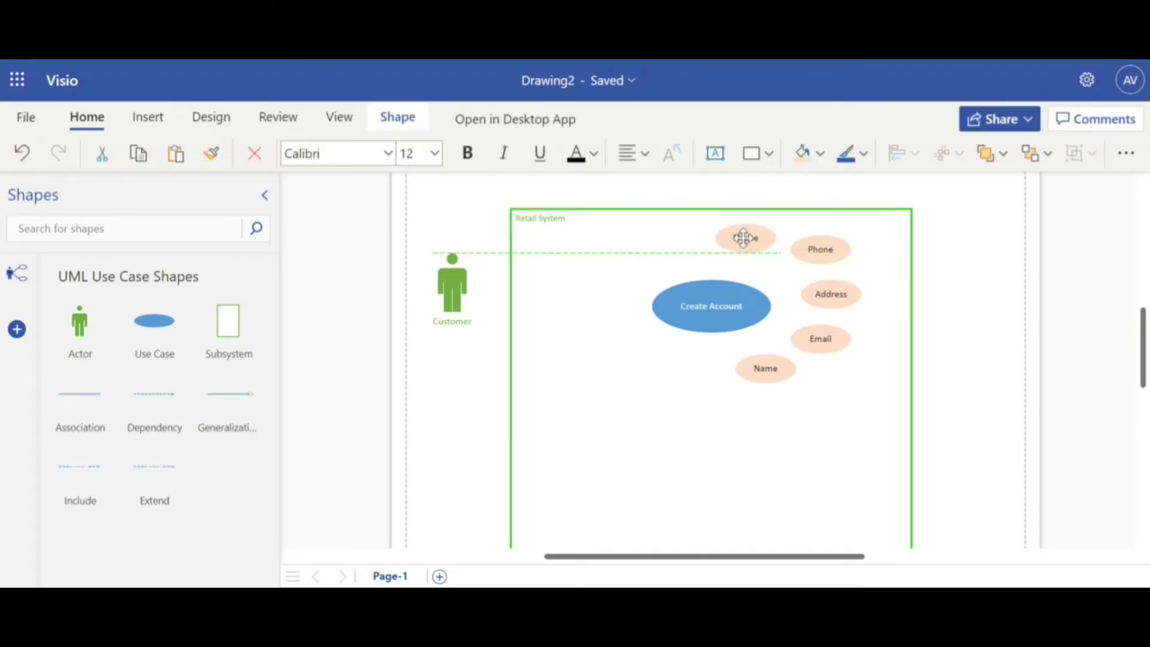
{"action": "double_click", "coordinate": [745, 237]}
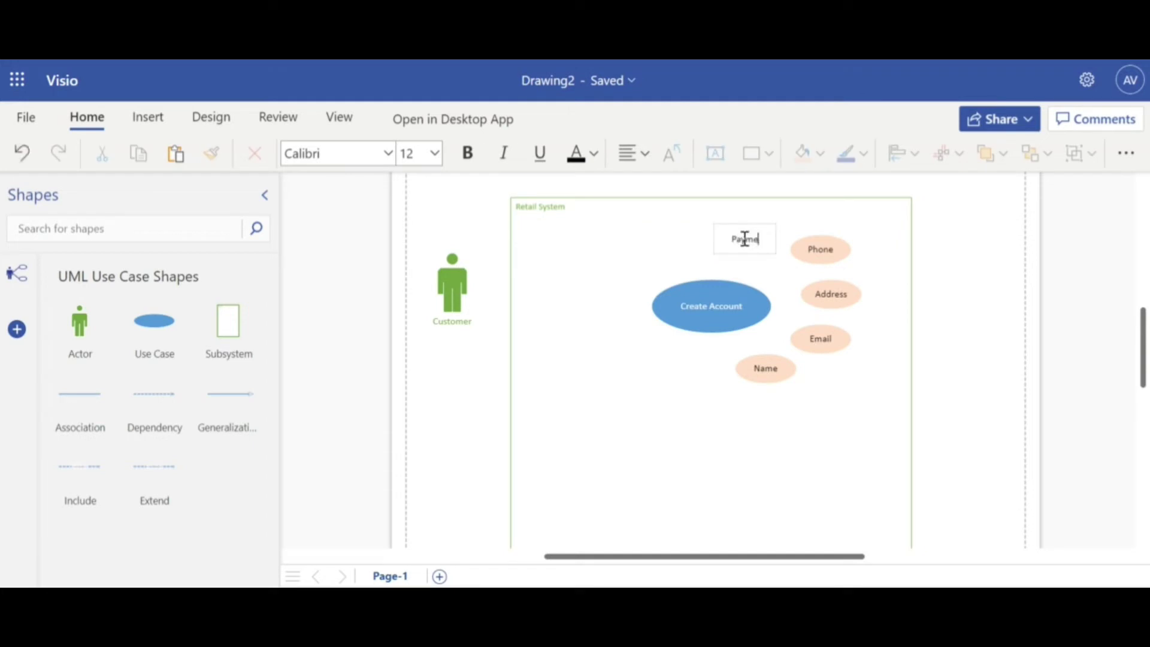
{"action": "type", "text": "Payment Dtails"}
{"action": "left_click", "coordinate": [1029, 358]}
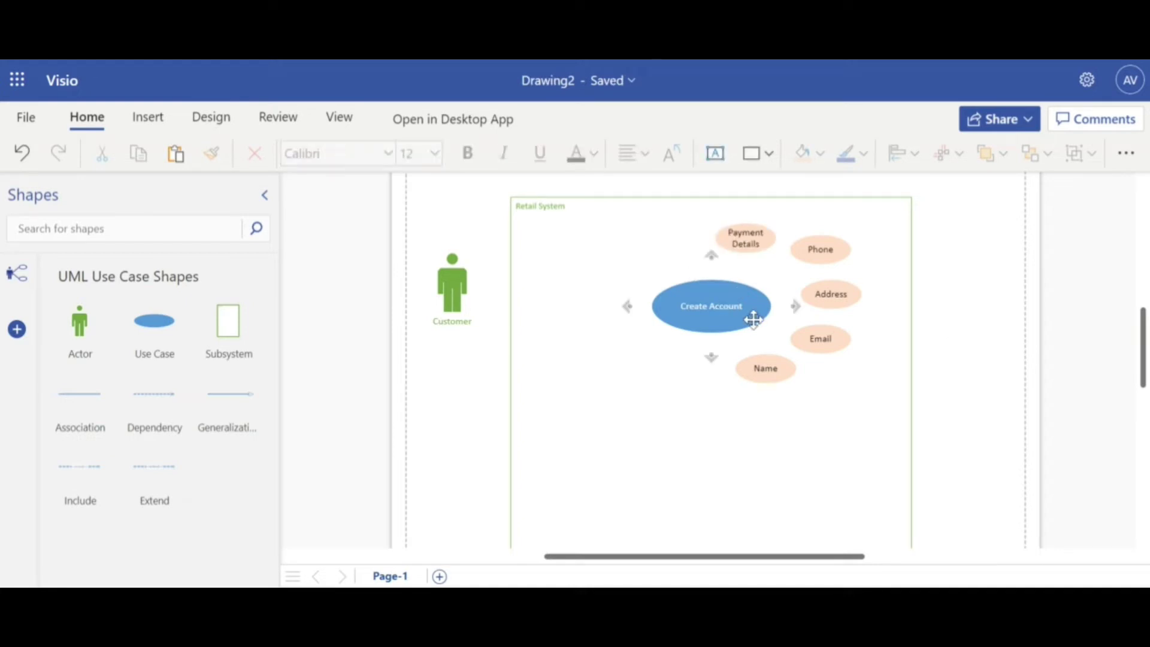
Connect Customer to Create Account with an Association line, leveling the actor with it
{"action": "left_click", "coordinate": [453, 288]}
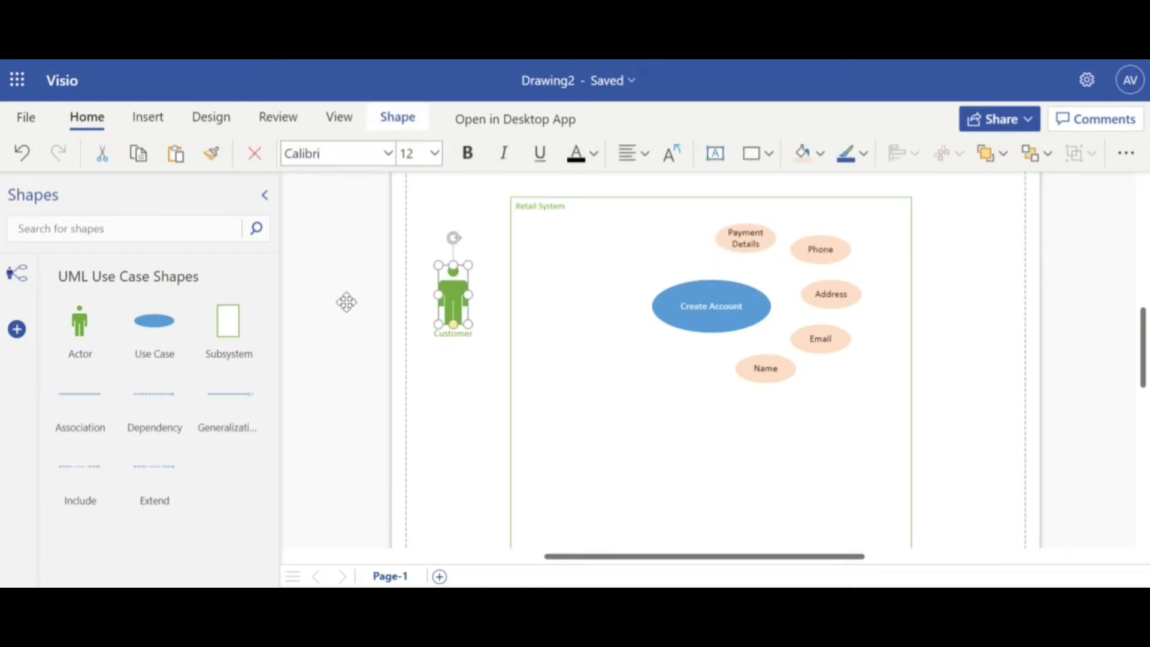
{"action": "left_click_drag", "start_coordinate": [84, 400], "coordinate": [656, 304]}
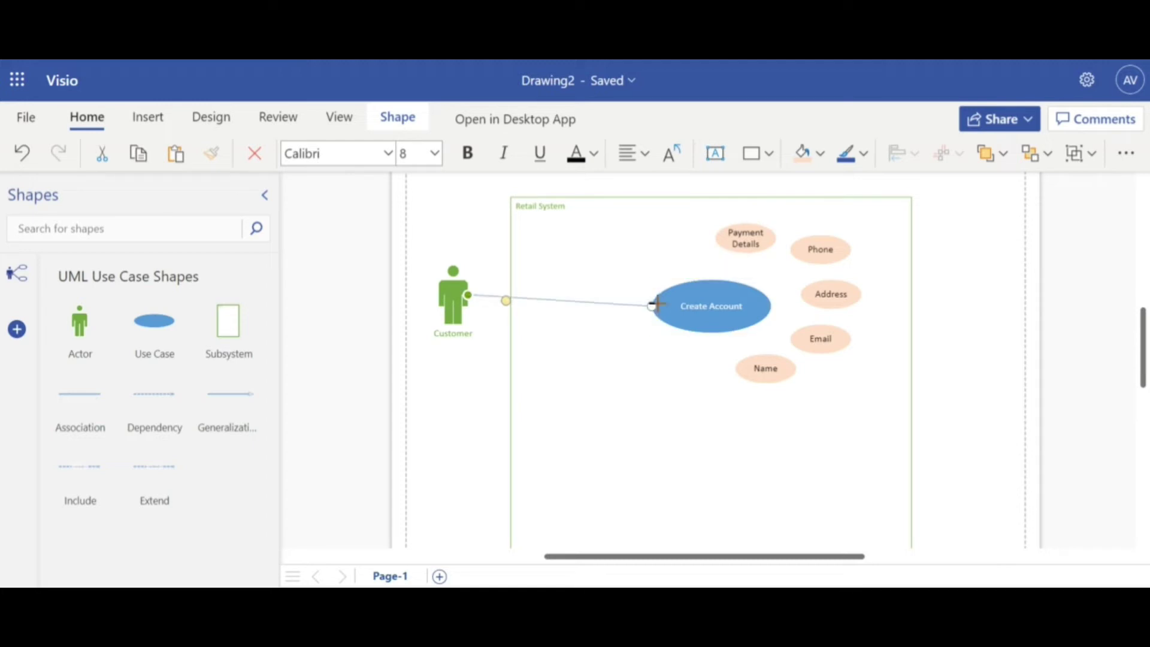
{"action": "left_click", "coordinate": [539, 361]}
{"action": "left_click", "coordinate": [455, 289]}
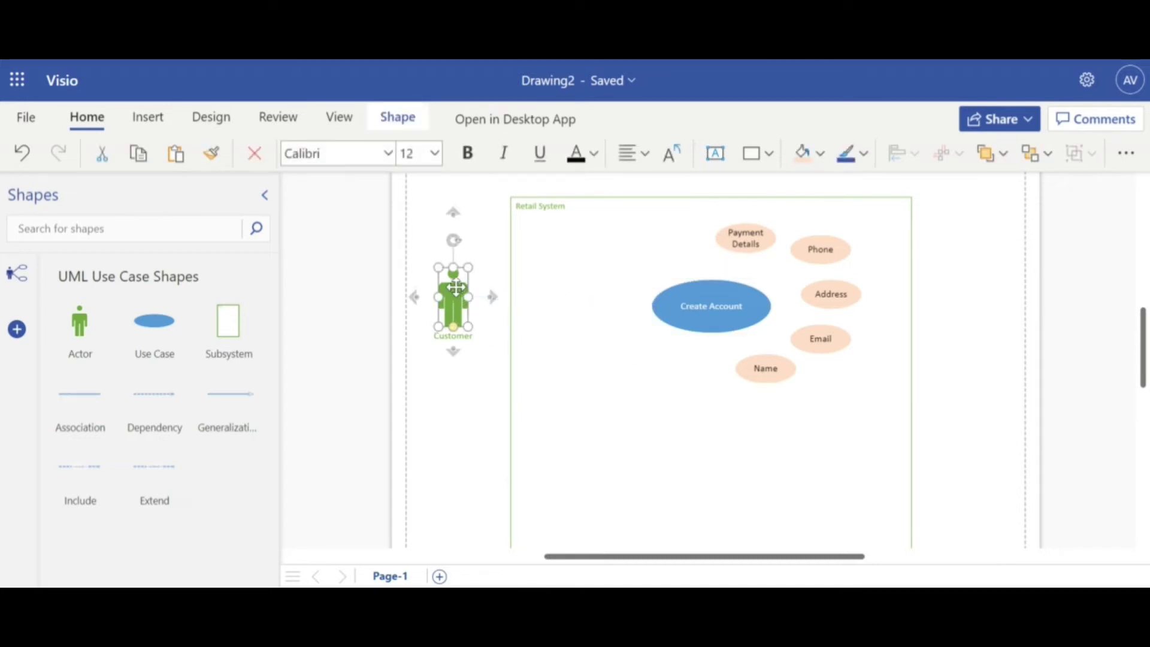
{"action": "left_click_drag", "start_coordinate": [456, 288], "coordinate": [455, 296]}
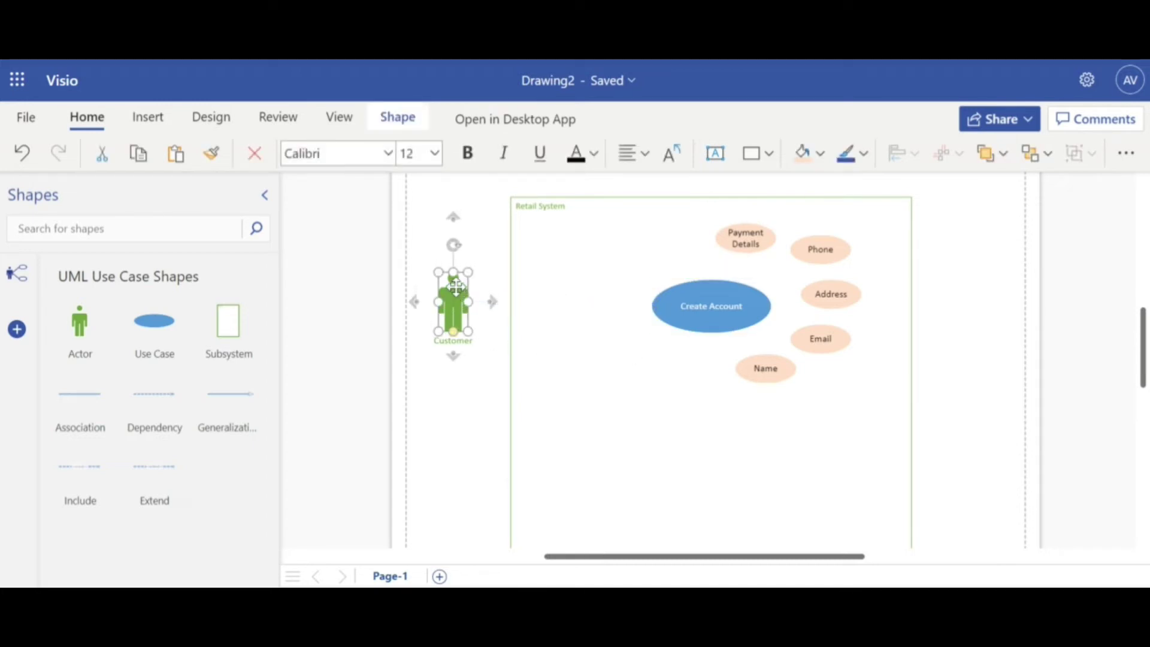
{"action": "left_click", "coordinate": [566, 426]}
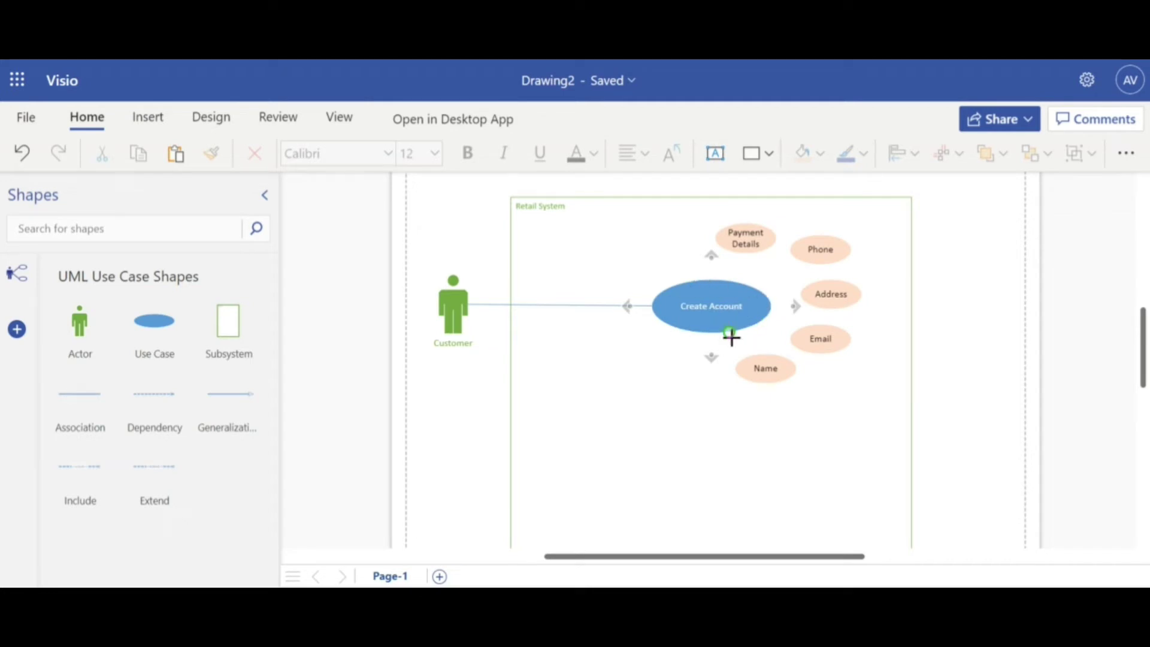
Undo a stray plain connector and glue an Include connector from Create Account to Name
{"action": "left_click_drag", "start_coordinate": [729, 333], "coordinate": [754, 358]}
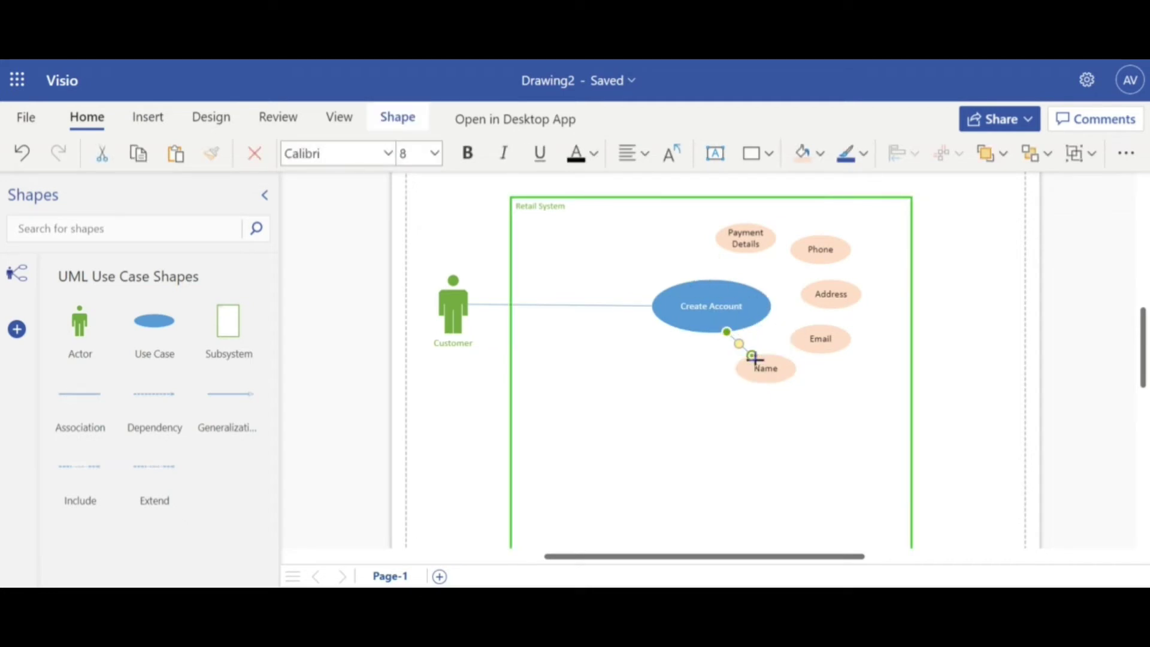
{"action": "key", "text": "ctrl+z"}
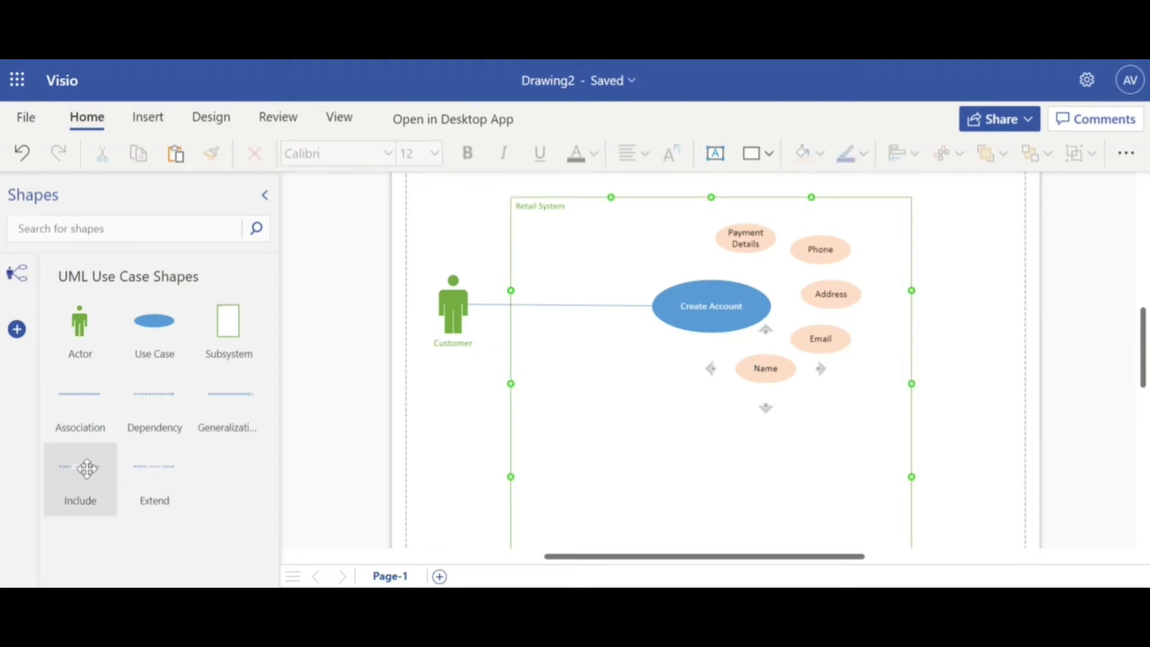
{"action": "left_click_drag", "start_coordinate": [85, 467], "coordinate": [734, 374]}
{"action": "left_click_drag", "start_coordinate": [617, 390], "coordinate": [689, 331]}
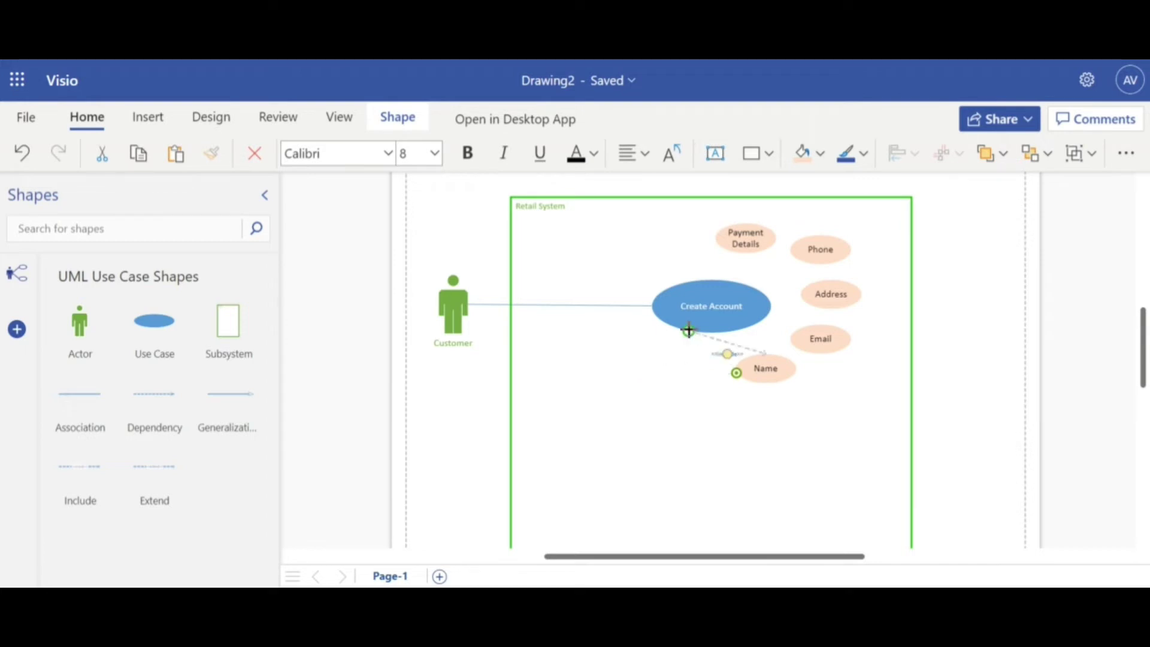
{"action": "left_click", "coordinate": [959, 429]}
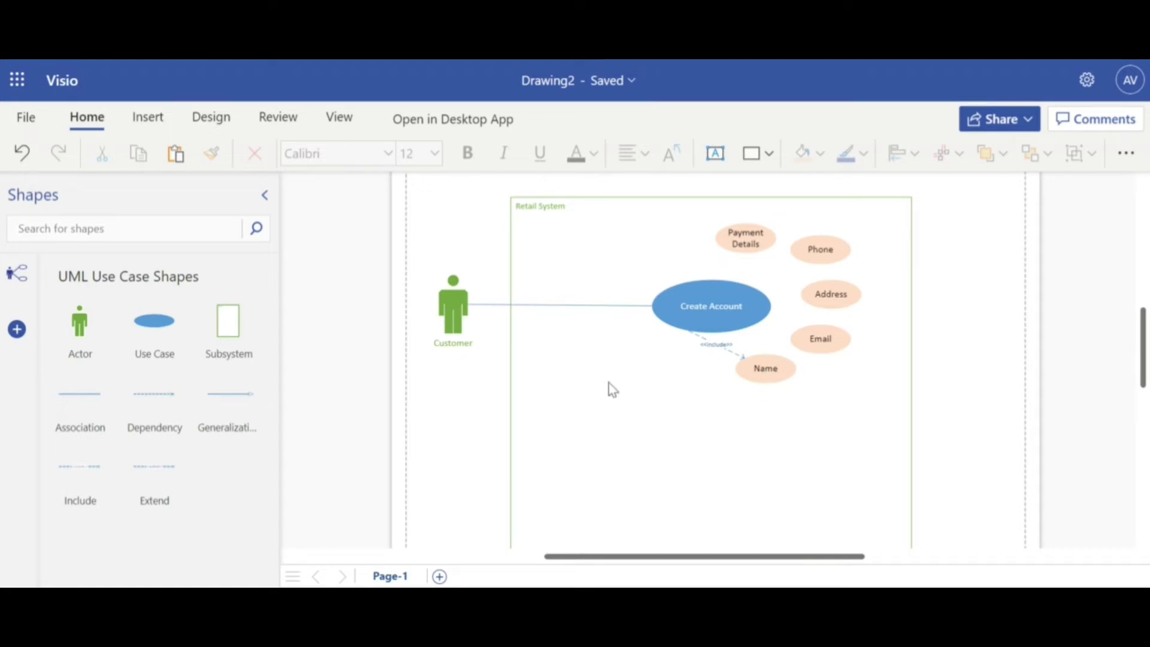
Add Include connectors from Create Account to Email, Address and Phone
{"action": "left_click_drag", "start_coordinate": [82, 467], "coordinate": [743, 308]}
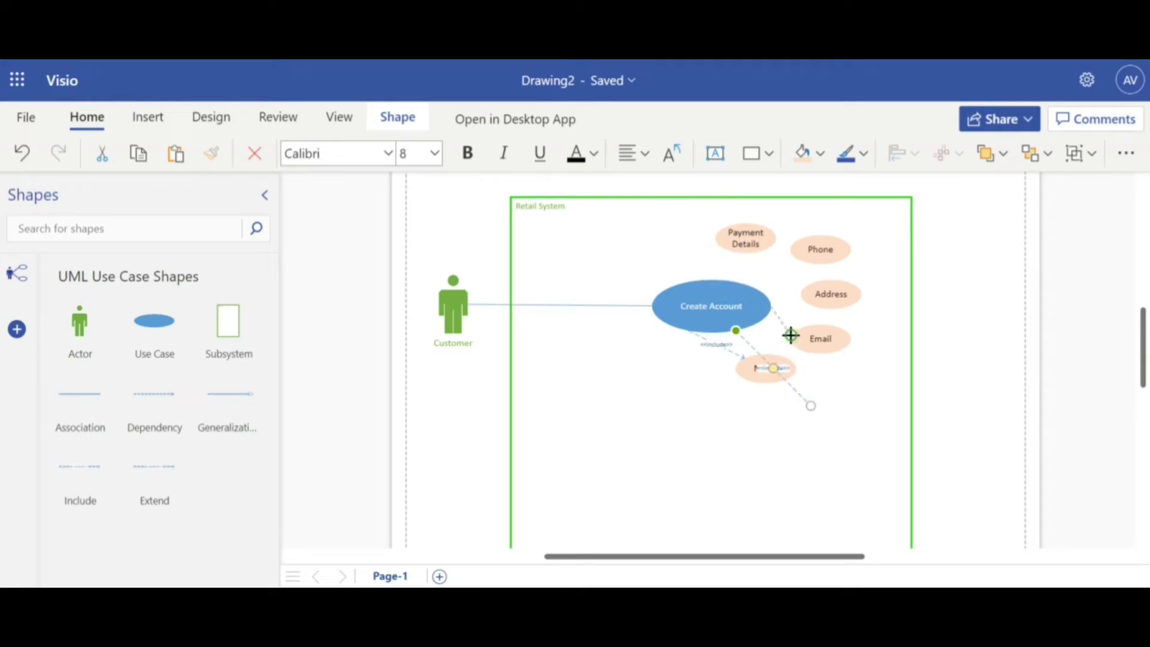
{"action": "left_click_drag", "start_coordinate": [811, 406], "coordinate": [791, 333]}
{"action": "left_click_drag", "start_coordinate": [154, 393], "coordinate": [800, 290]}
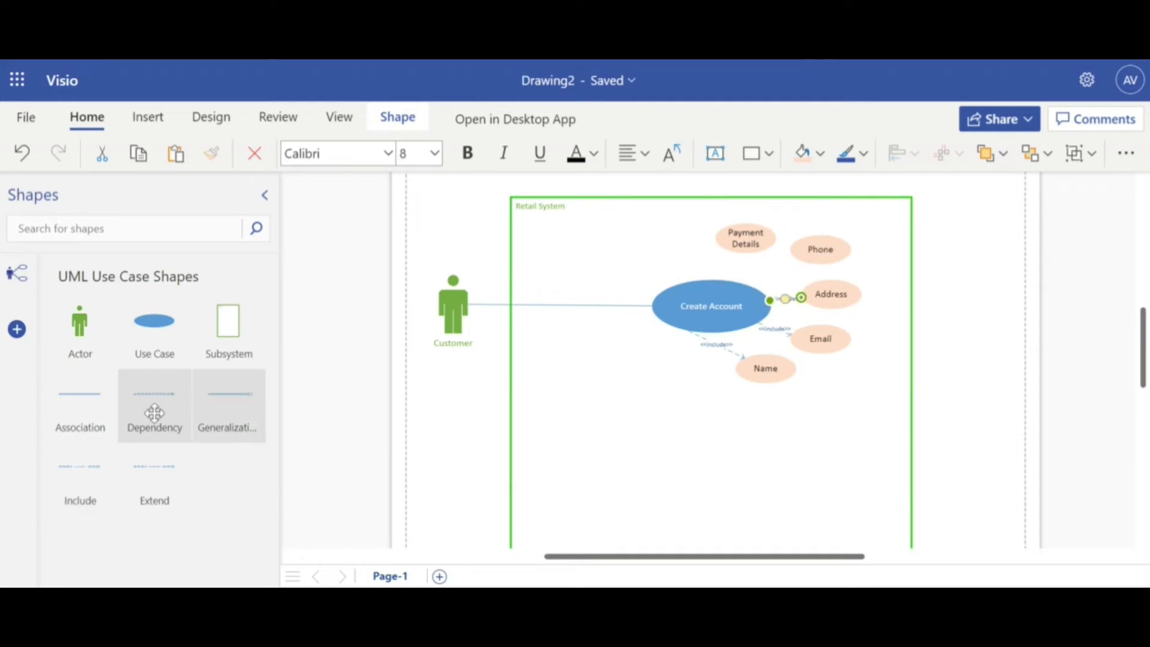
{"action": "left_click_drag", "start_coordinate": [81, 466], "coordinate": [747, 284]}
{"action": "left_click", "coordinate": [1002, 331]}
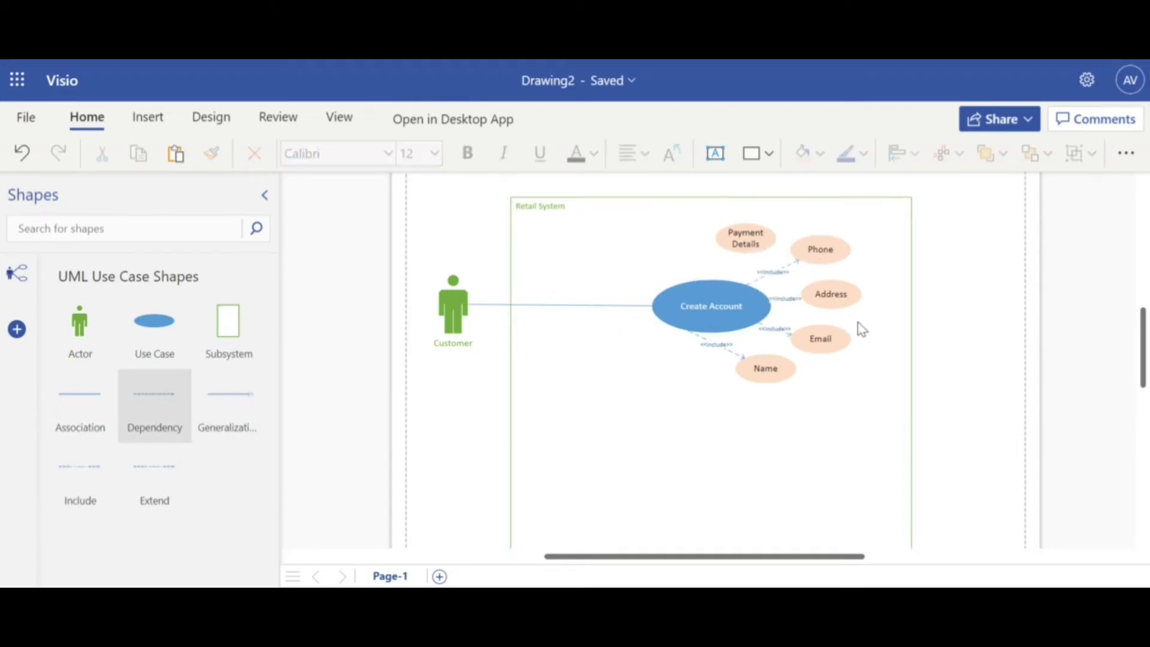
{"action": "mouse_move", "coordinate": [750, 236]}
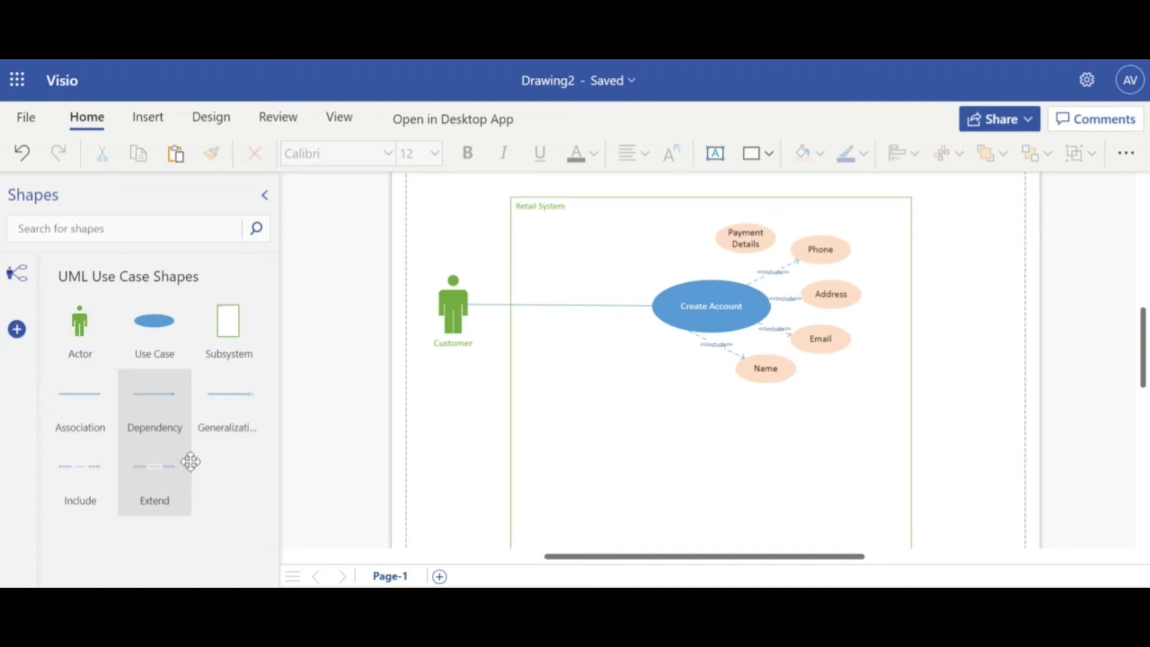
Glue an Extend connector between Payment Details and Create Account, dismissing the security notification
{"action": "left_click_drag", "start_coordinate": [191, 461], "coordinate": [736, 250]}
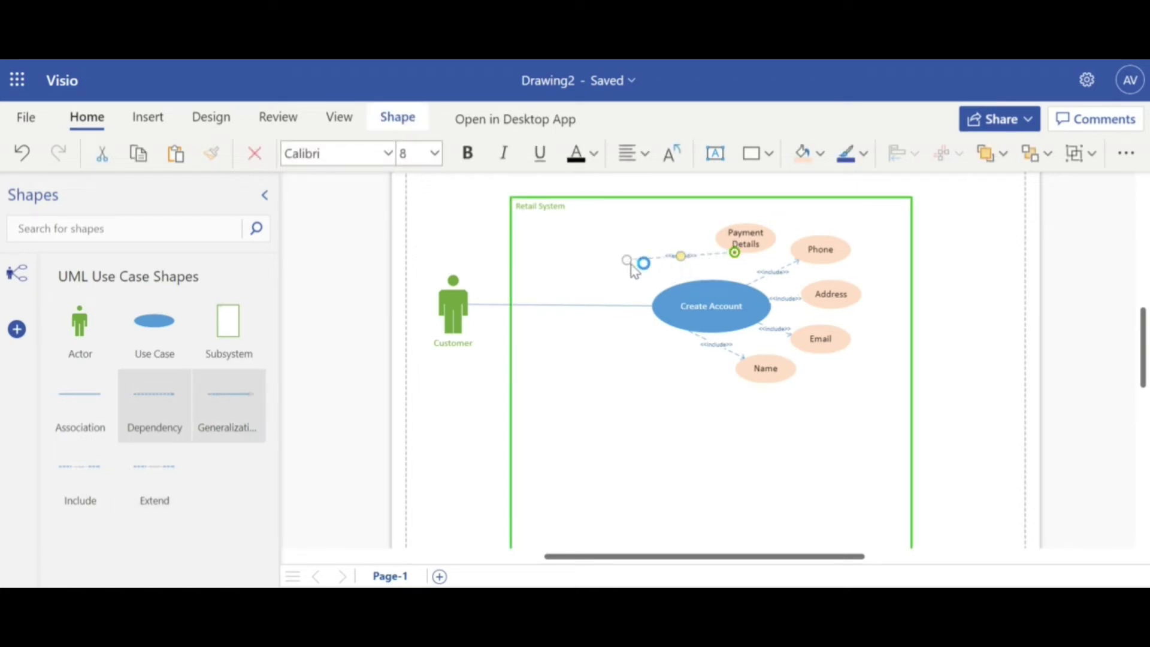
{"action": "left_click_drag", "start_coordinate": [695, 287], "coordinate": [723, 280]}
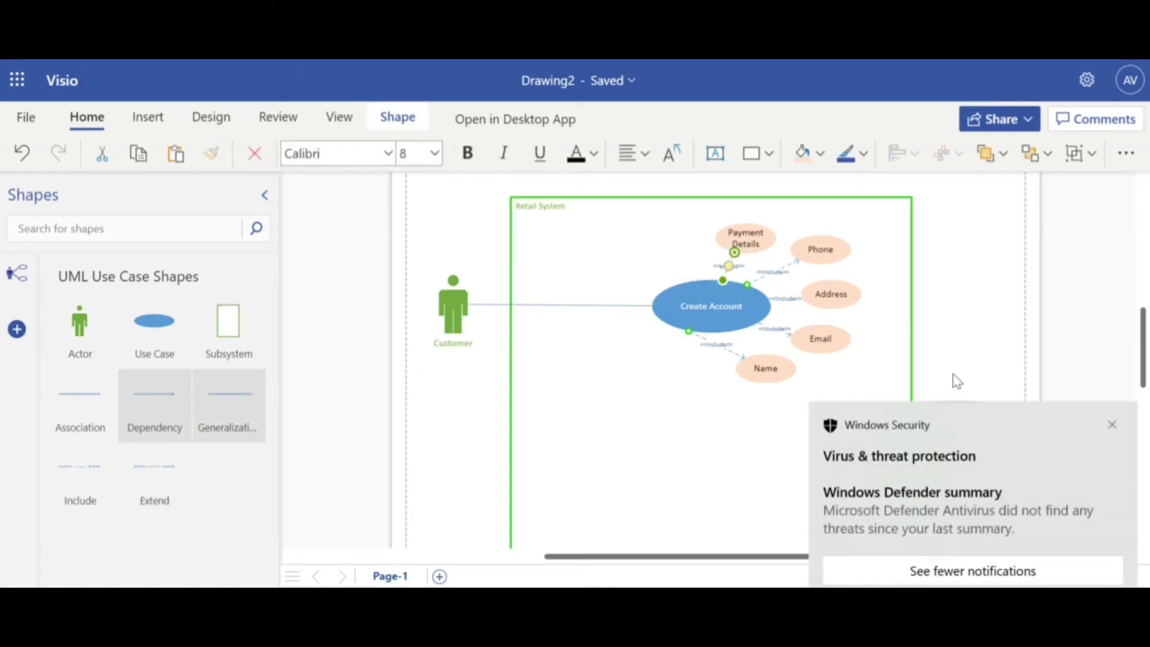
{"action": "left_click", "coordinate": [1112, 425]}
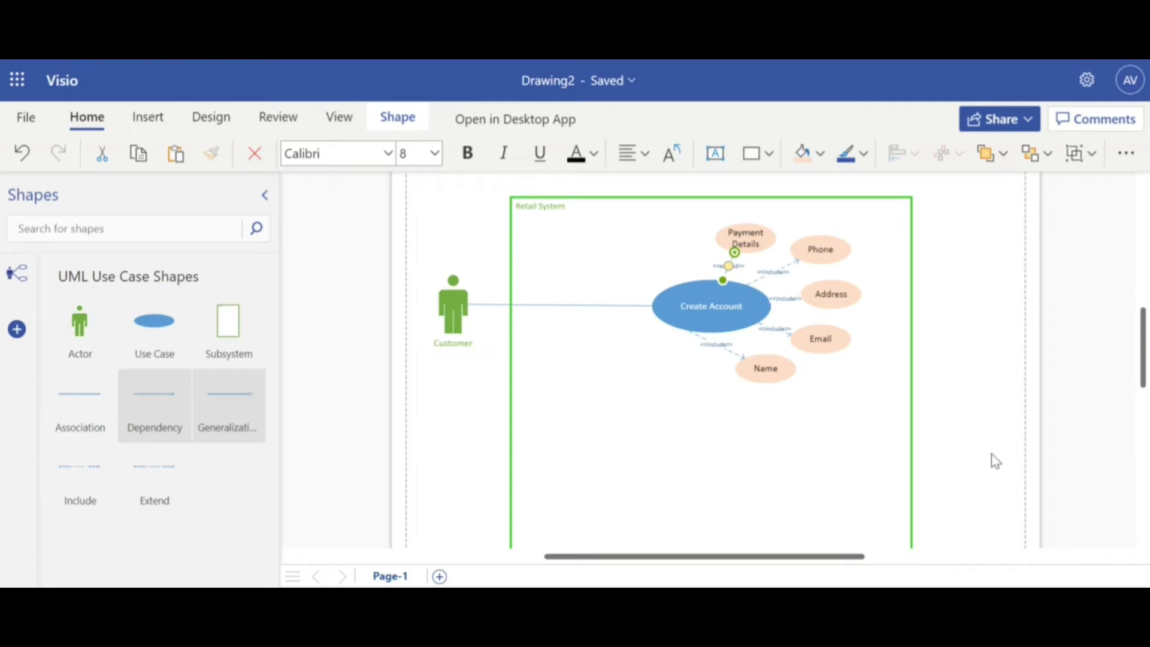
{"action": "left_click", "coordinate": [947, 395]}
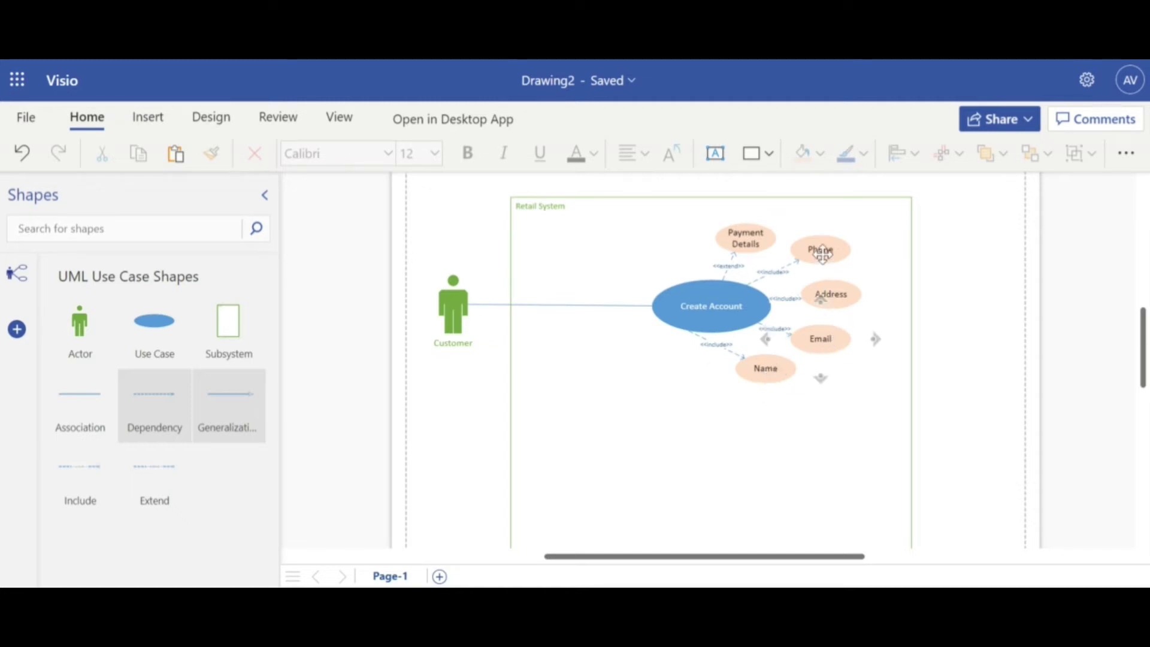
{"action": "left_click", "coordinate": [782, 247]}
{"action": "left_click", "coordinate": [959, 364]}
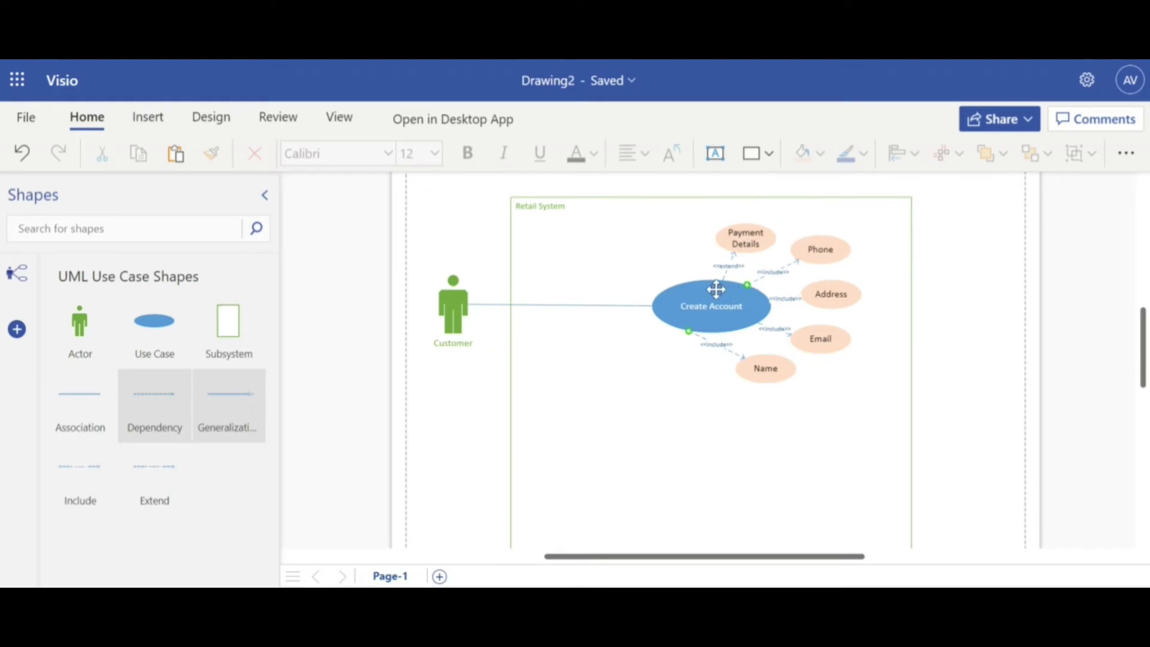
Duplicate the Create Account use case below Name and relabel the copy 'Login'
{"action": "left_click", "coordinate": [719, 309]}
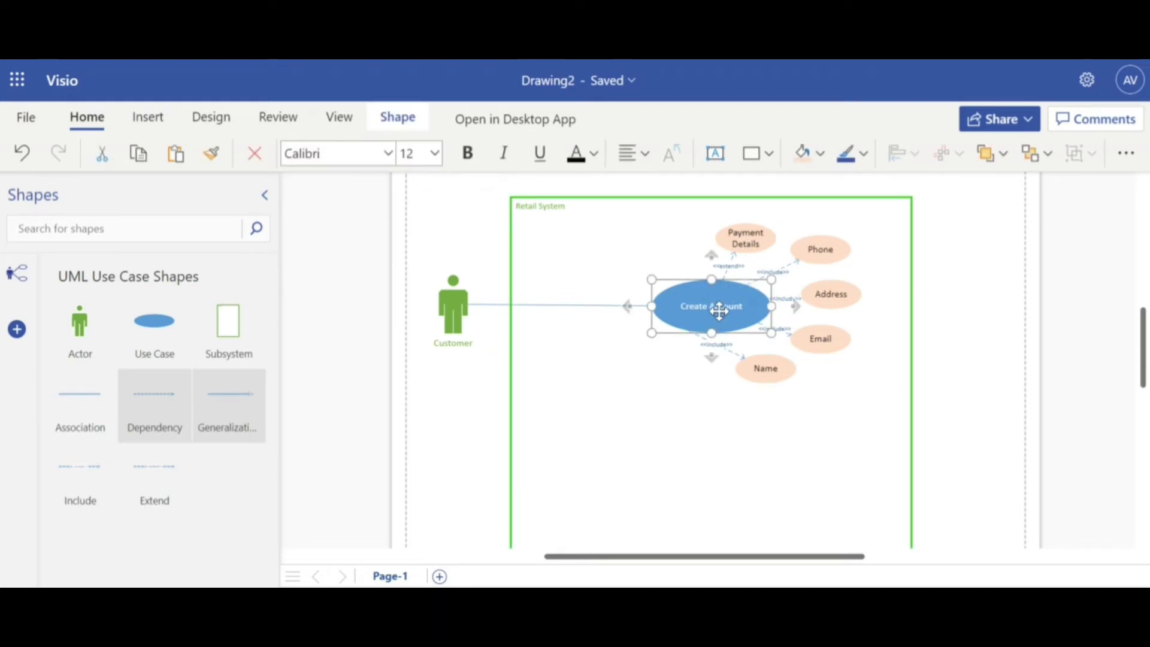
{"action": "left_click_drag", "start_coordinate": [719, 310], "coordinate": [714, 419]}
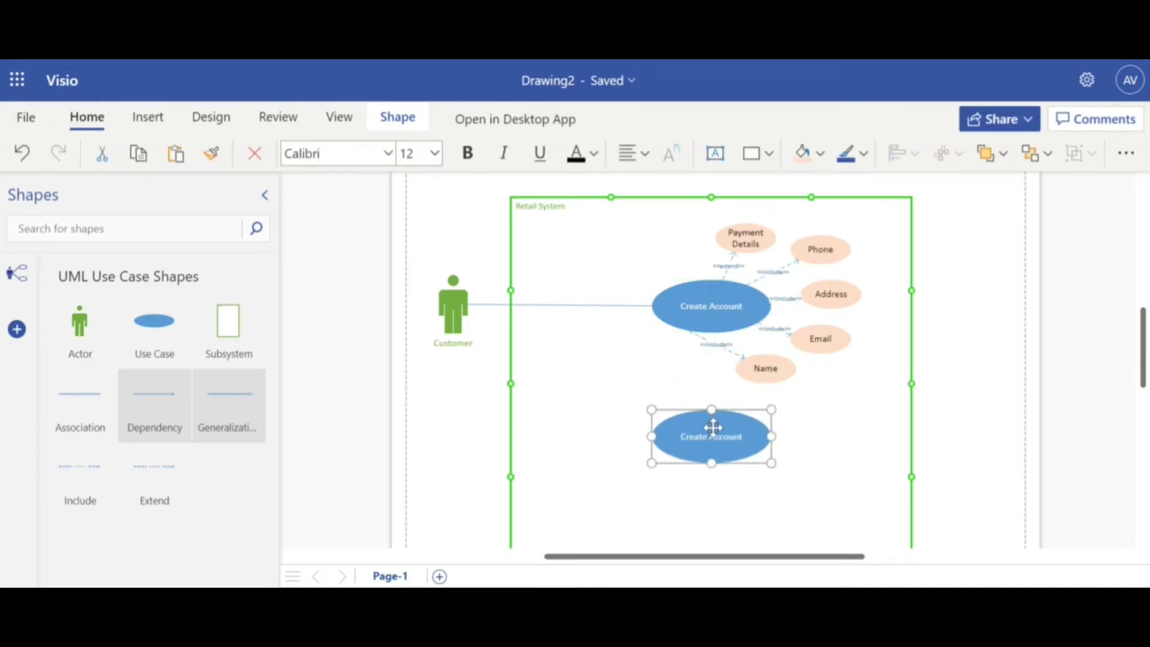
{"action": "double_click", "coordinate": [715, 427]}
{"action": "type", "text": "Login"}
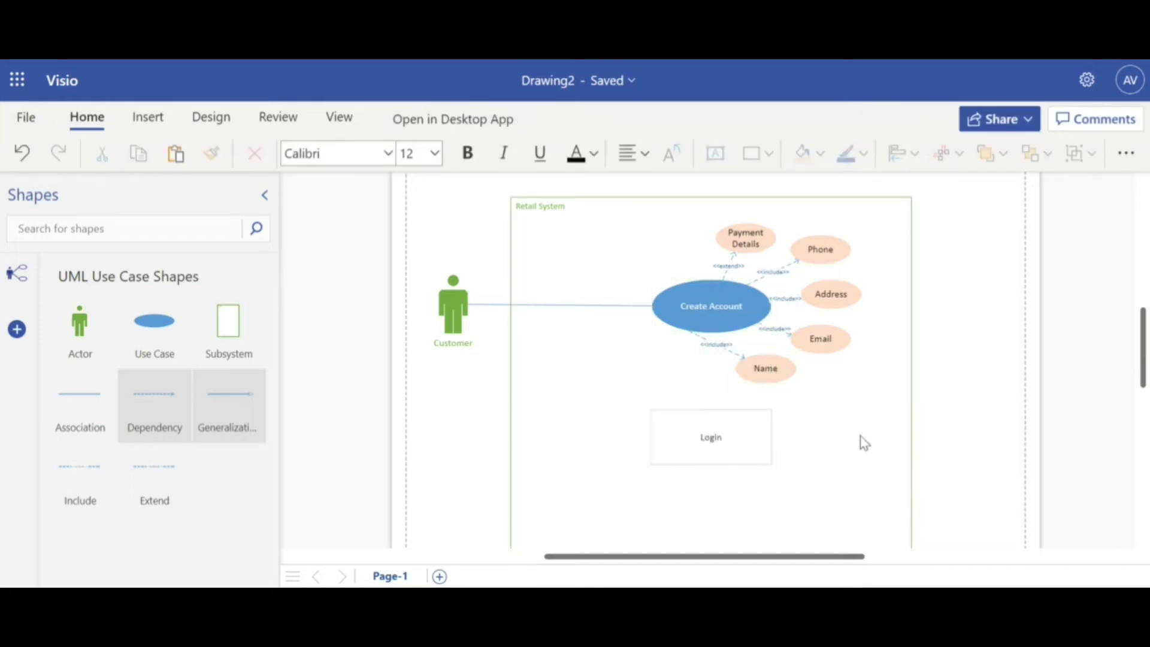
{"action": "left_click", "coordinate": [943, 474]}
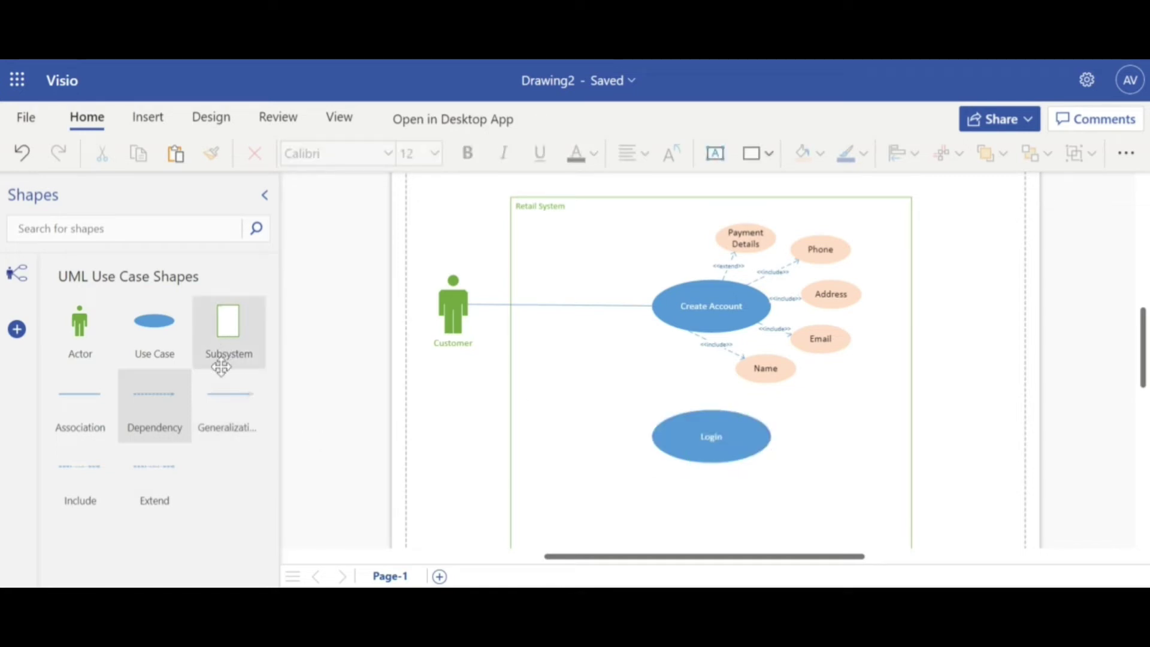
Connect Create Account to Login with a dashed dependency arrow pointing at Login
{"action": "left_click_drag", "start_coordinate": [186, 403], "coordinate": [705, 410]}
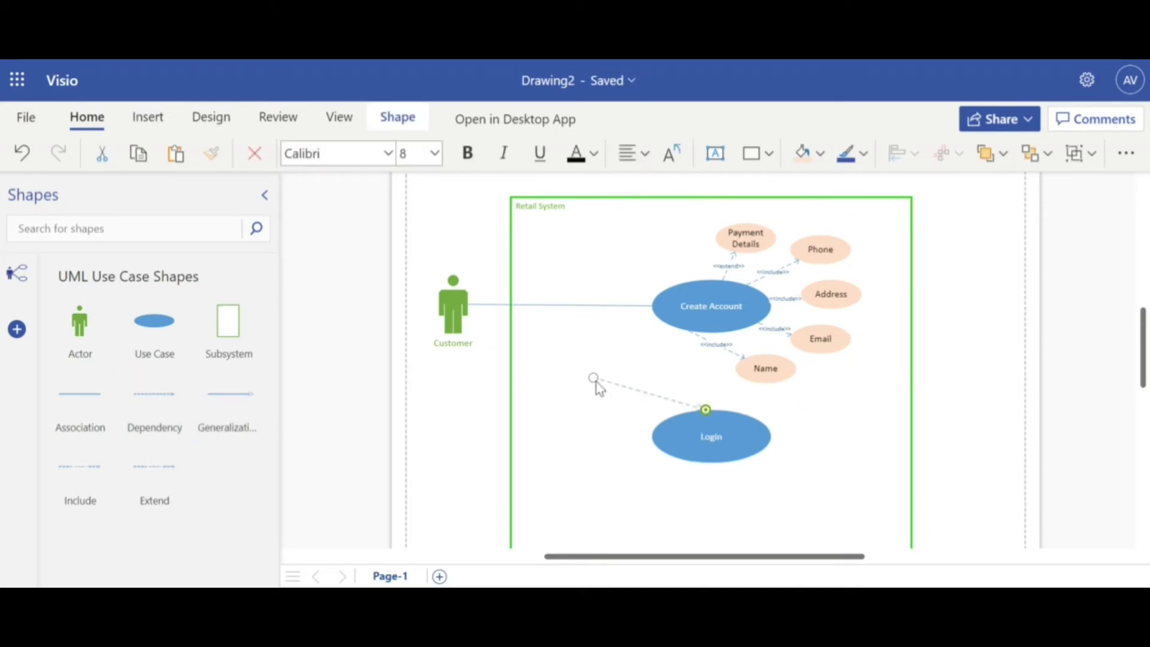
{"action": "left_click_drag", "start_coordinate": [593, 377], "coordinate": [694, 331]}
{"action": "left_click", "coordinate": [943, 408]}
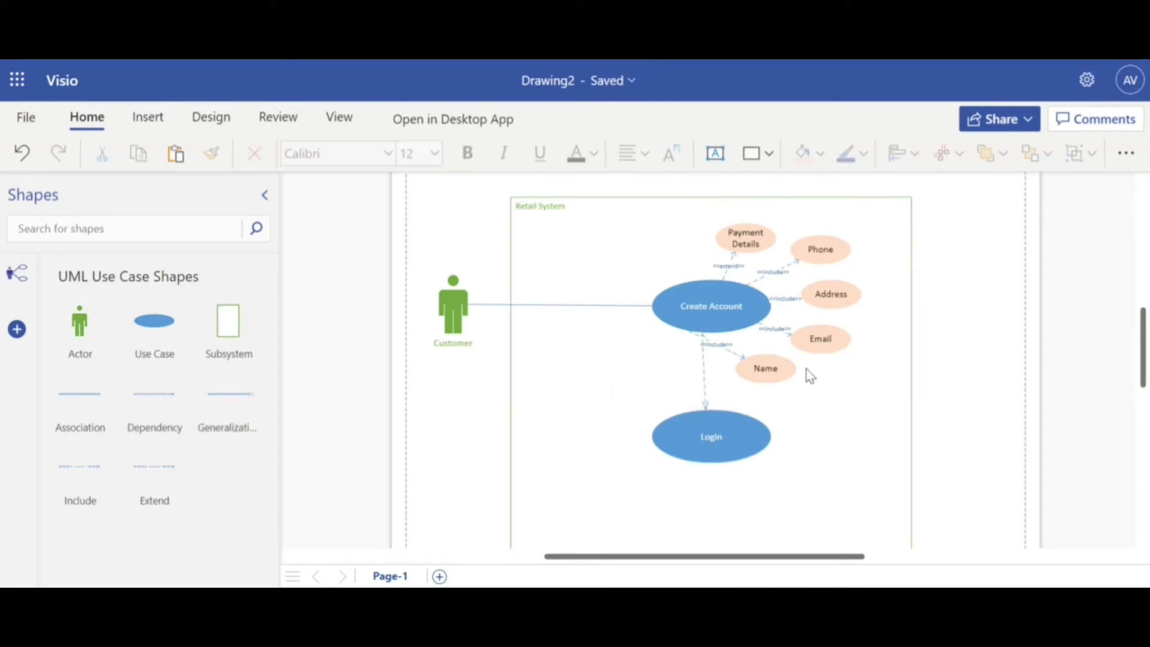
Shift the Name include connector's start along Create Account and nudge Create Account slightly left
{"action": "left_click", "coordinate": [728, 348]}
{"action": "left_click_drag", "start_coordinate": [688, 329], "coordinate": [734, 331]}
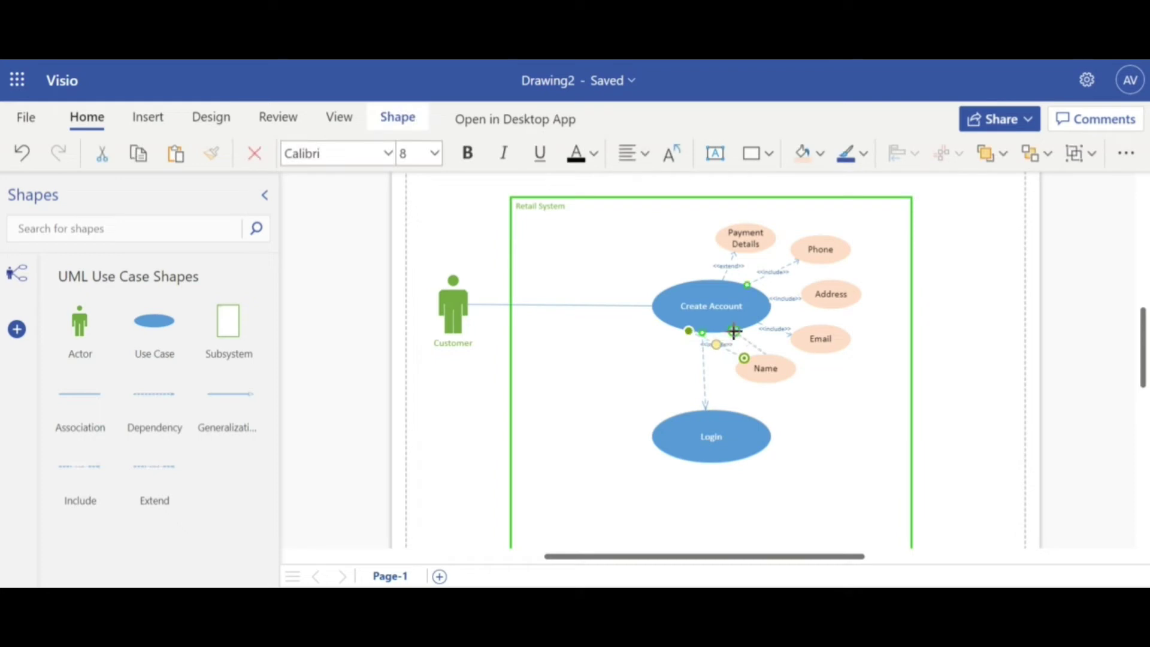
{"action": "left_click", "coordinate": [926, 390]}
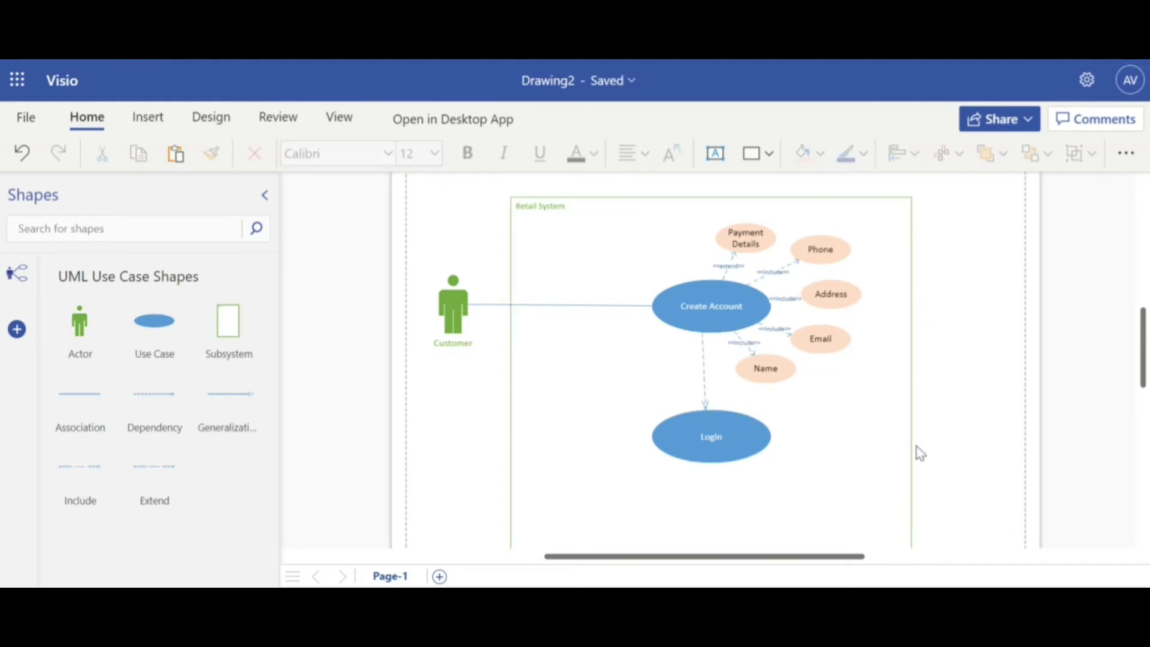
{"action": "left_click", "coordinate": [703, 310]}
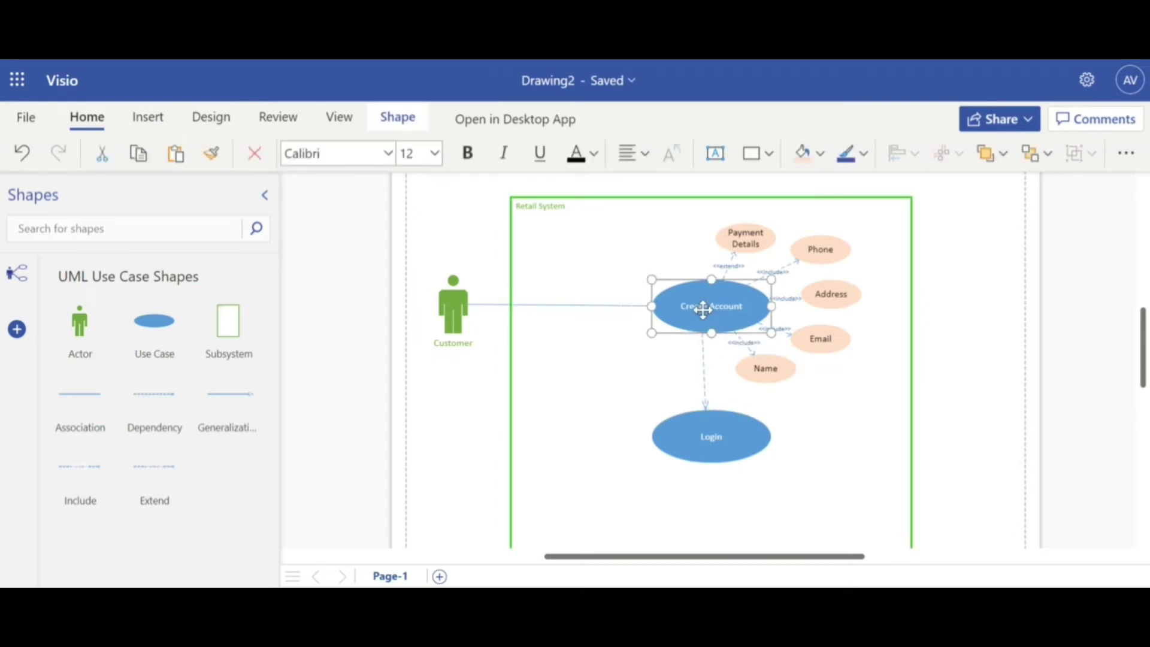
{"action": "left_click_drag", "start_coordinate": [703, 310], "coordinate": [694, 310]}
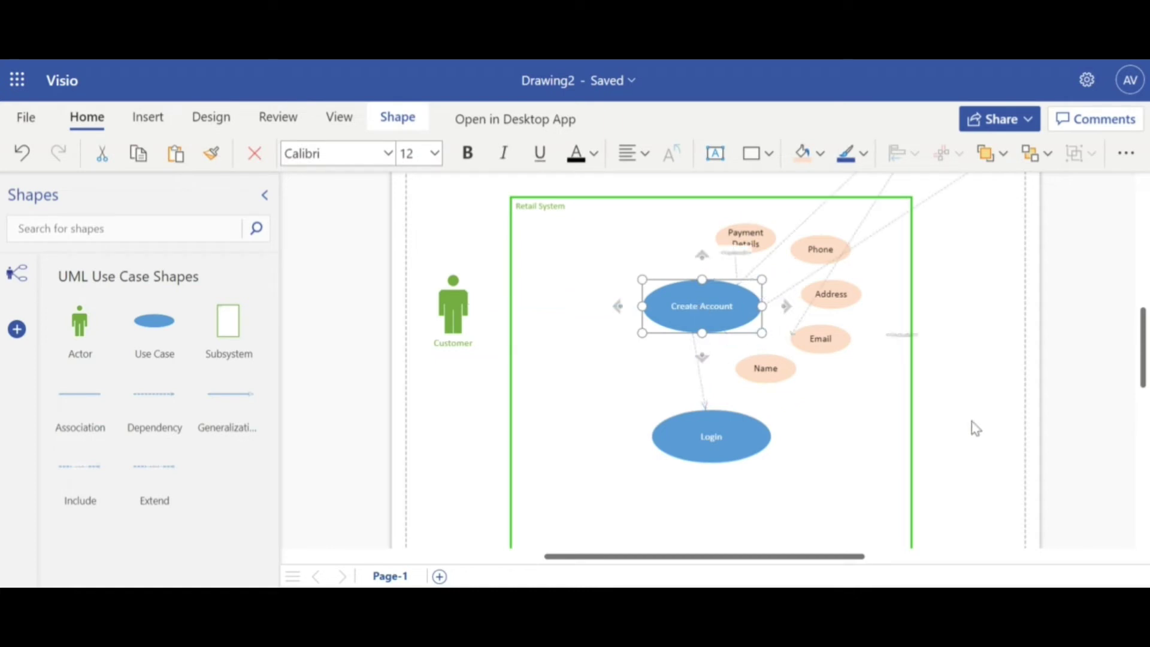